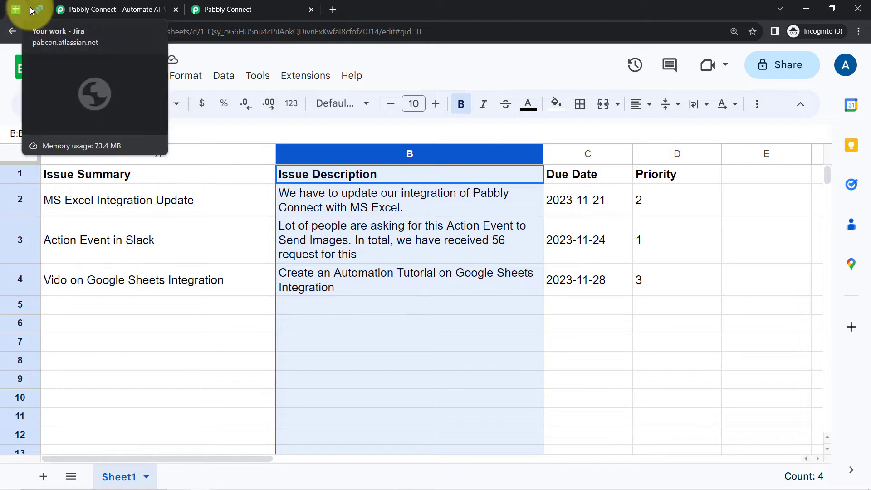
Review the New Issues spreadsheet, the Jira Your work page, and the Pabbly Connect website and dashboard
{"action": "left_click", "coordinate": [39, 9]}
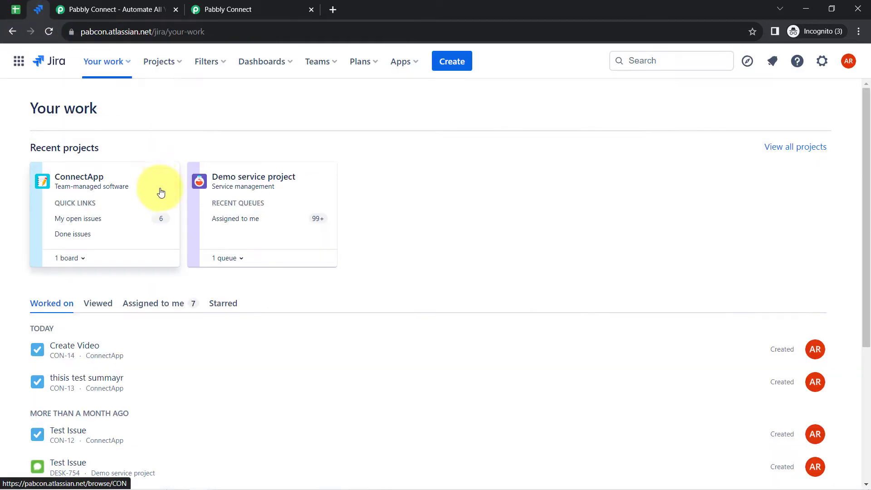
{"action": "left_click", "coordinate": [17, 8]}
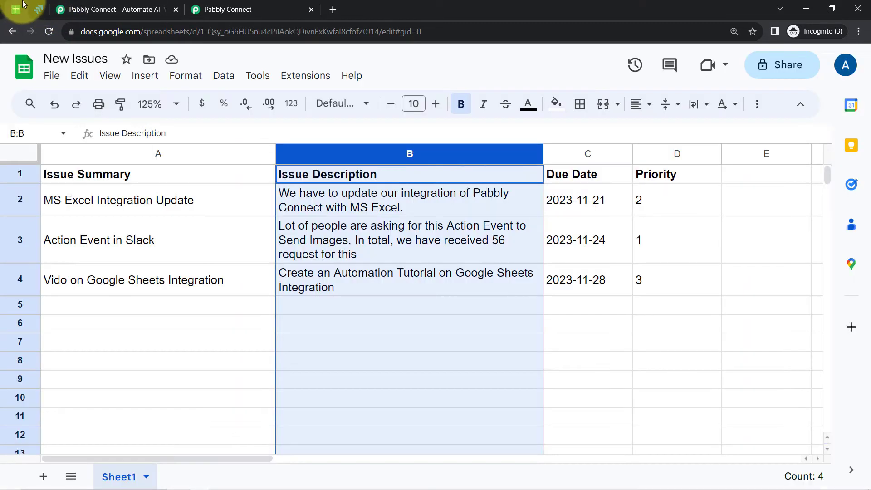
{"action": "left_click", "coordinate": [39, 12]}
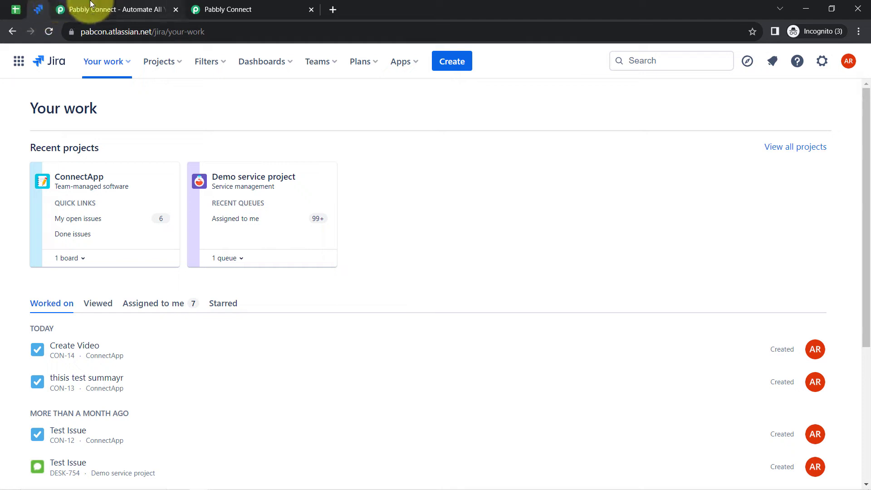
{"action": "left_click", "coordinate": [125, 18]}
{"action": "left_click_drag", "start_coordinate": [100, 32], "coordinate": [167, 31]}
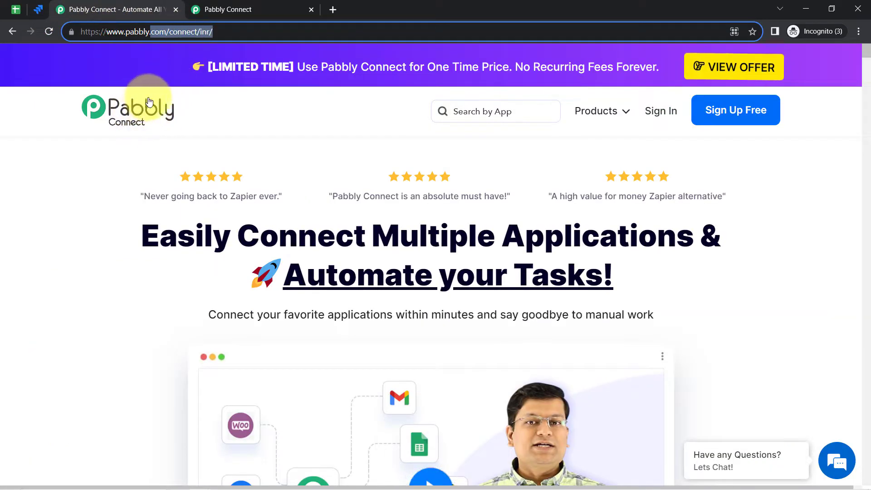
{"action": "left_click_drag", "start_coordinate": [177, 237], "coordinate": [660, 323]}
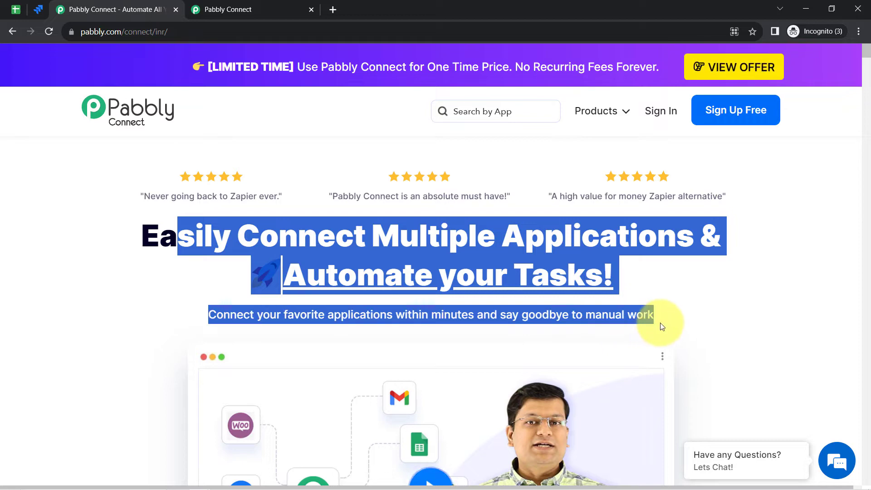
{"action": "left_click", "coordinate": [262, 6]}
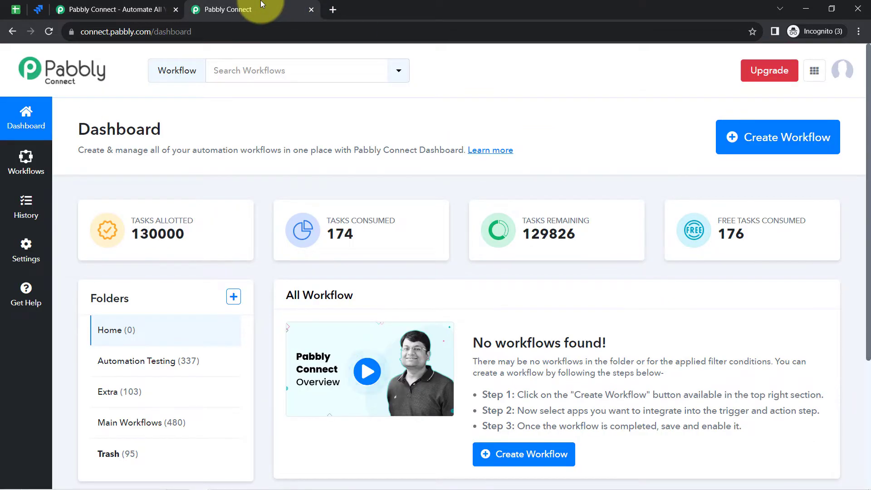
{"action": "left_click", "coordinate": [122, 7]}
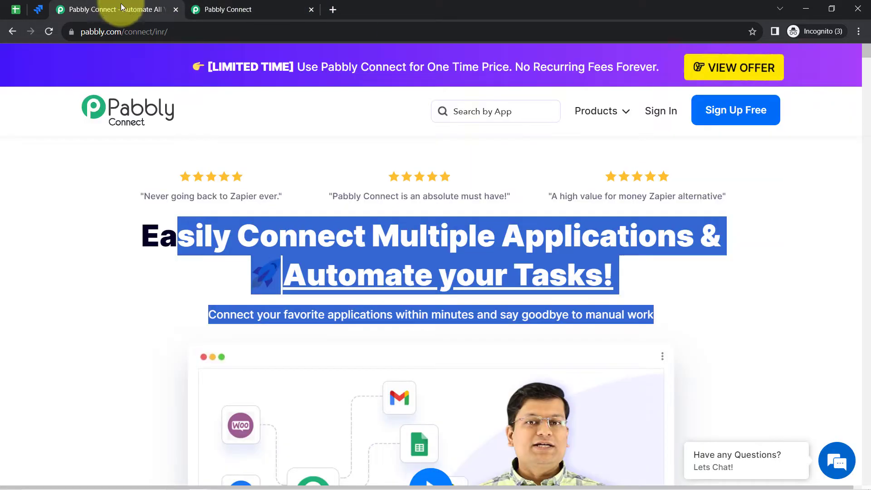
{"action": "left_click", "coordinate": [228, 260]}
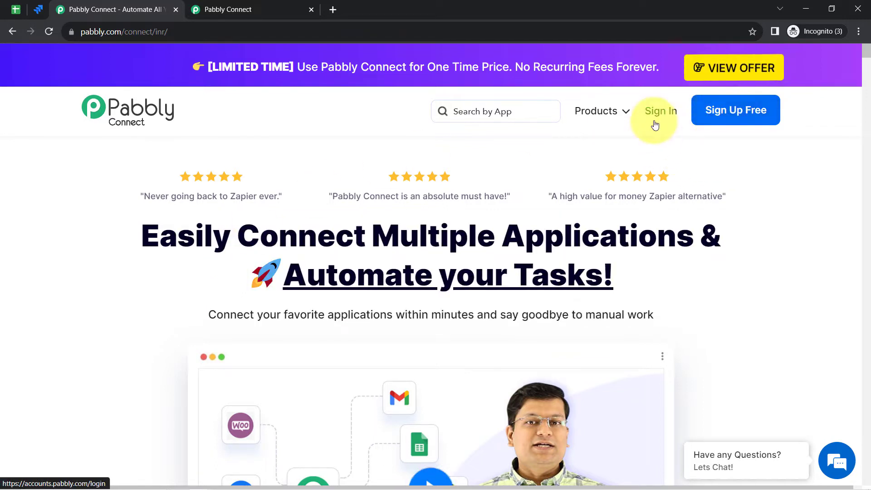
{"action": "left_click", "coordinate": [21, 10]}
{"action": "left_click", "coordinate": [32, 12]}
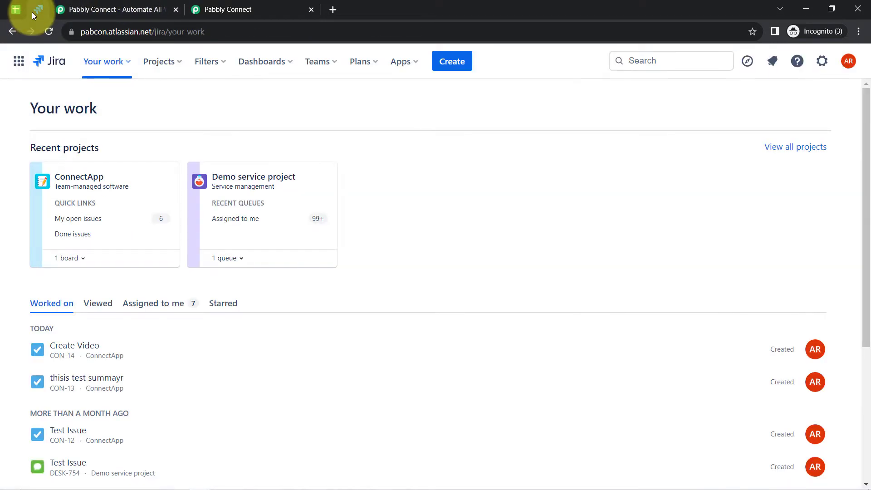
In Pabbly Connect, create a workflow named "Create Jira Issue from Google Sheets (Automatically)" in the Main Workflows folder
{"action": "left_click", "coordinate": [217, 9]}
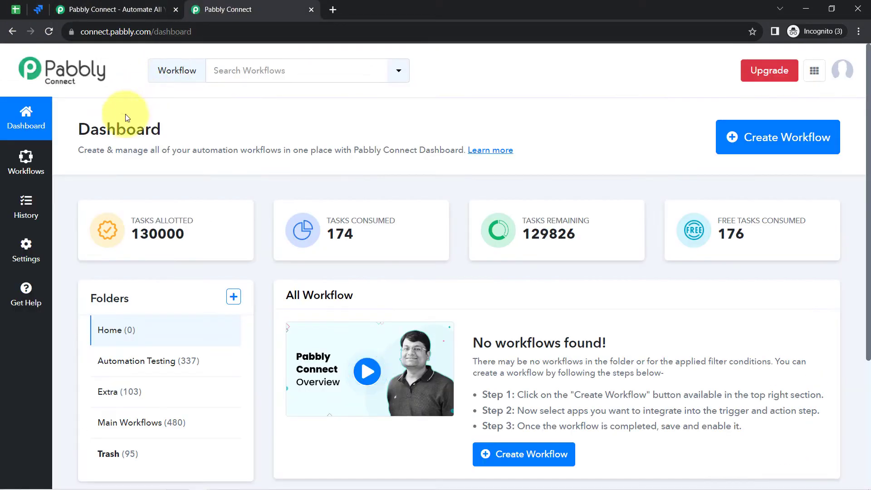
{"action": "double_click", "coordinate": [122, 131]}
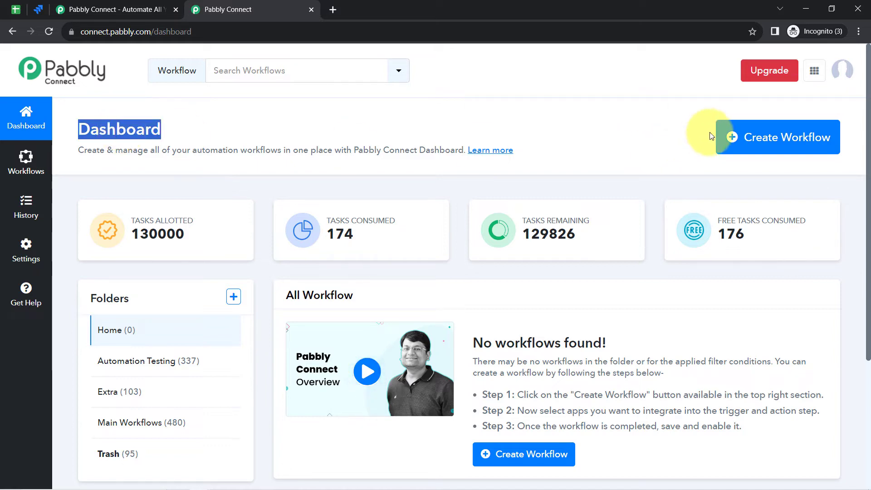
{"action": "left_click", "coordinate": [736, 136]}
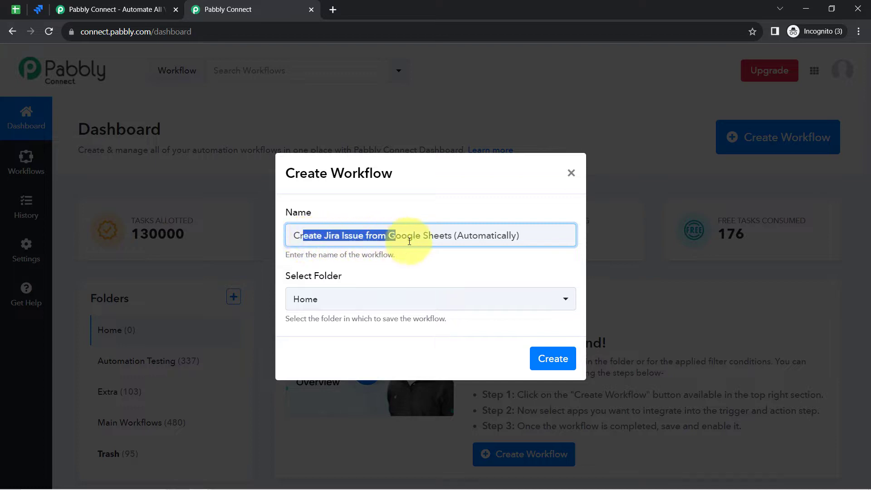
{"action": "left_click_drag", "start_coordinate": [410, 241], "coordinate": [511, 241]}
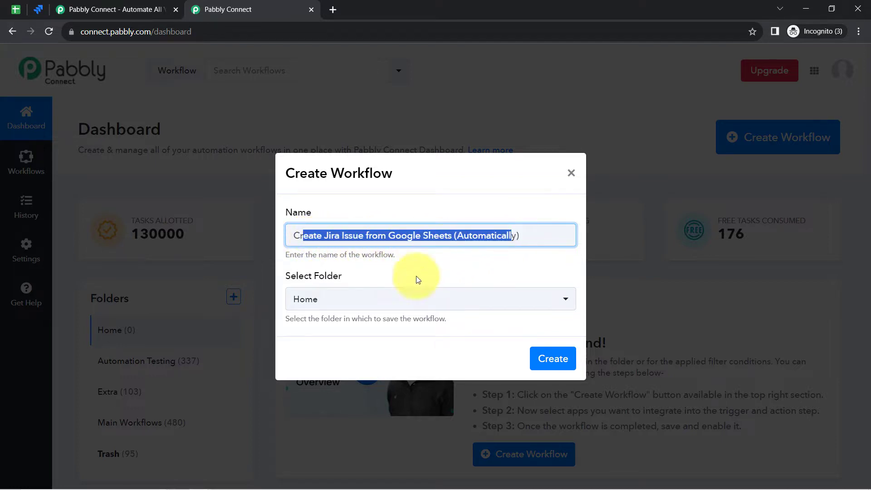
{"action": "left_click", "coordinate": [325, 302]}
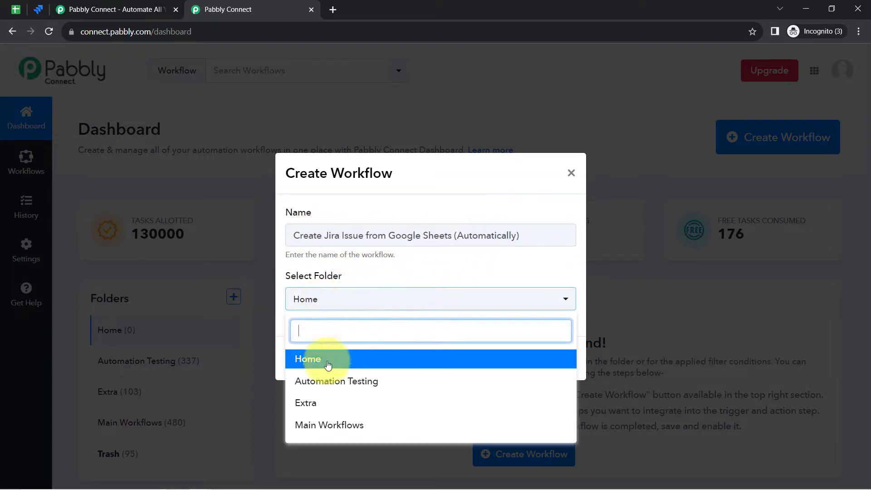
{"action": "left_click", "coordinate": [329, 425]}
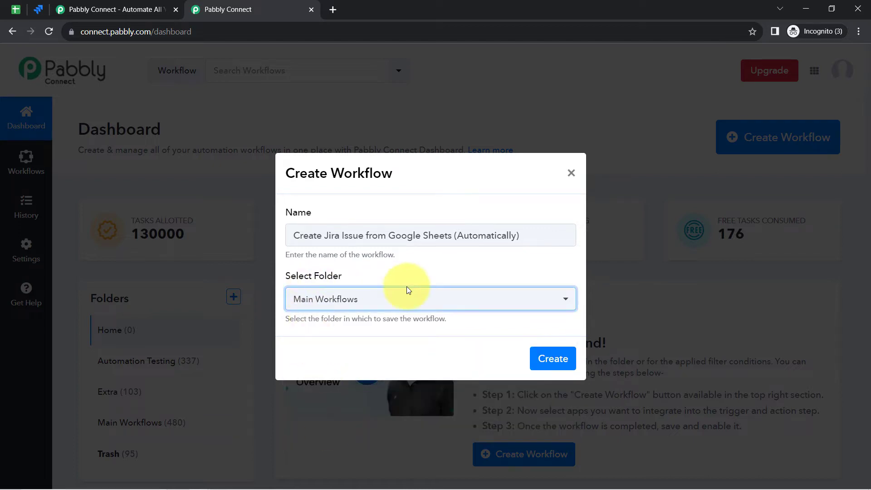
{"action": "left_click", "coordinate": [544, 358]}
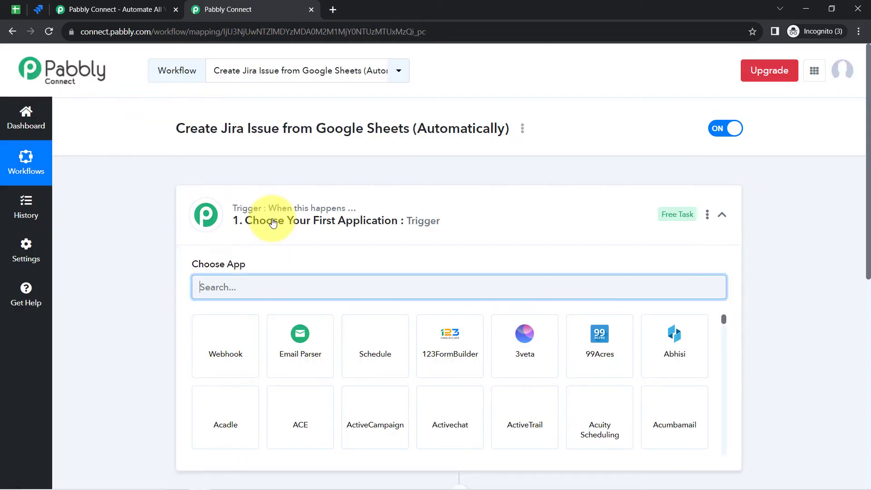
Find Google Sheets with the search term "shee" and choose it as the workflow's trigger application
{"action": "left_click", "coordinate": [265, 223]}
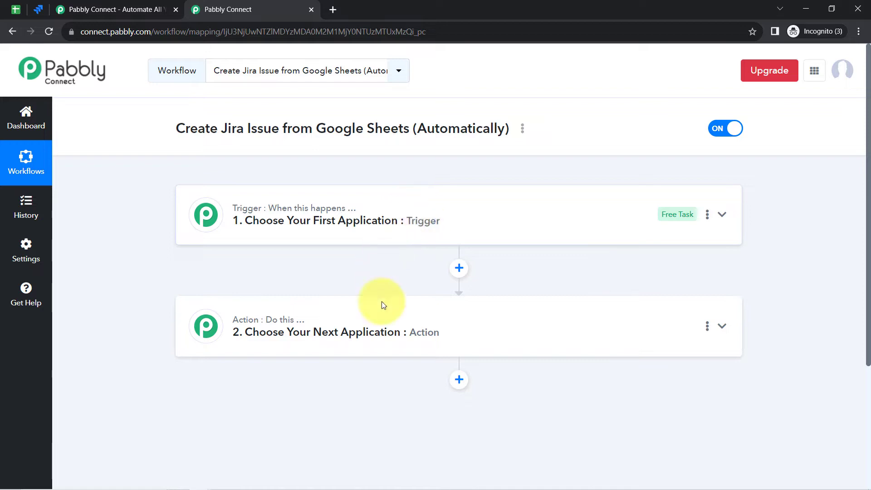
{"action": "left_click", "coordinate": [346, 203]}
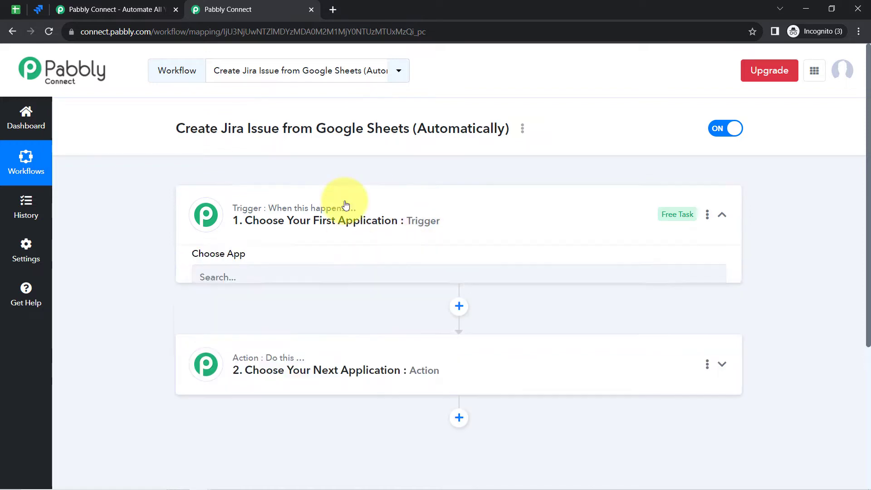
{"action": "left_click_drag", "start_coordinate": [198, 128], "coordinate": [434, 129]}
{"action": "left_click", "coordinate": [240, 287]}
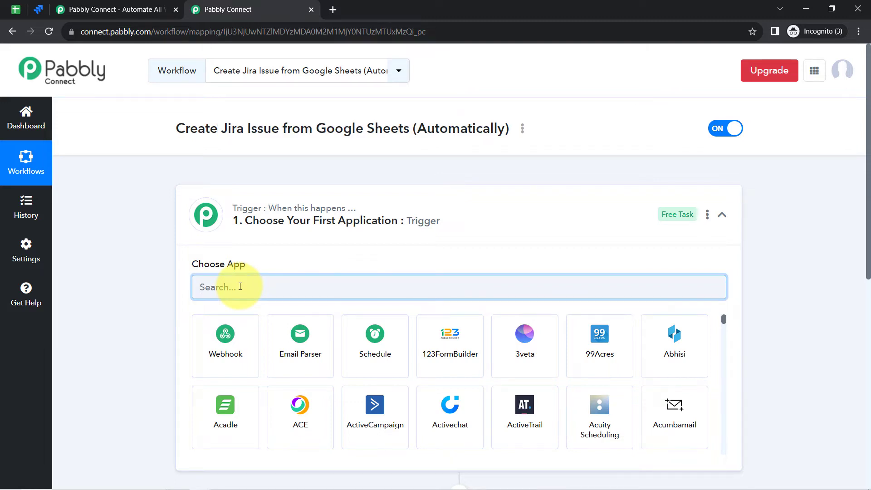
{"action": "type", "text": "shee"}
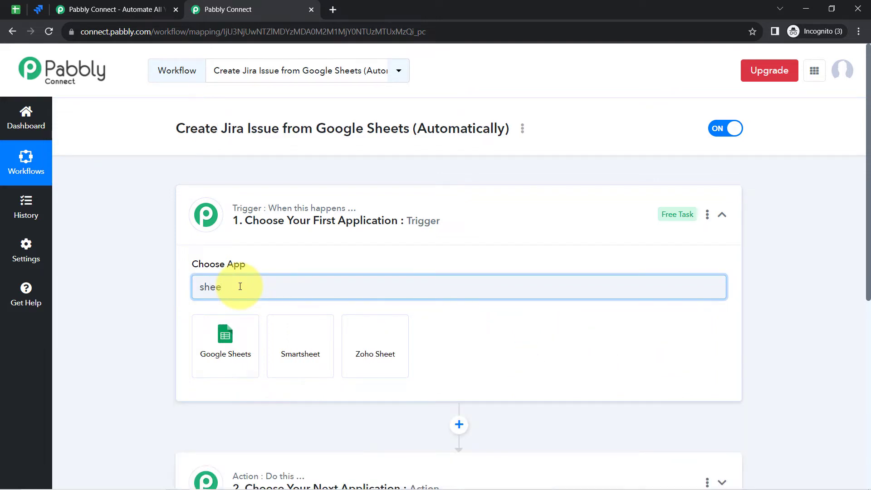
{"action": "left_click", "coordinate": [229, 354]}
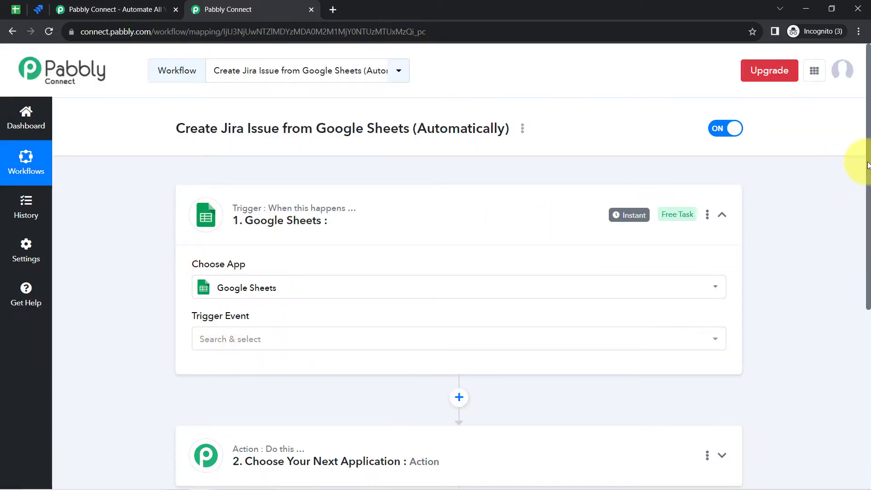
Choose Jira Software as the action application and collapse both the trigger and action steps
{"action": "left_click_drag", "start_coordinate": [868, 164], "coordinate": [836, 317]}
{"action": "left_click", "coordinate": [359, 210]}
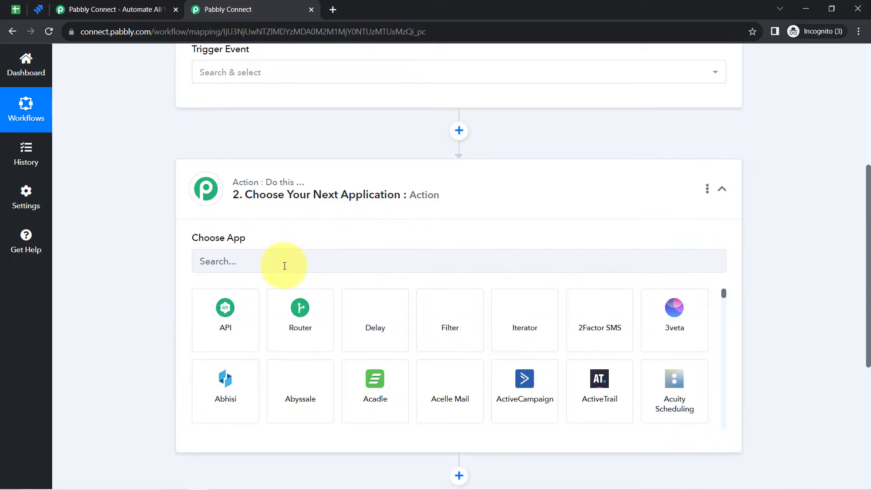
{"action": "type", "text": "jira"}
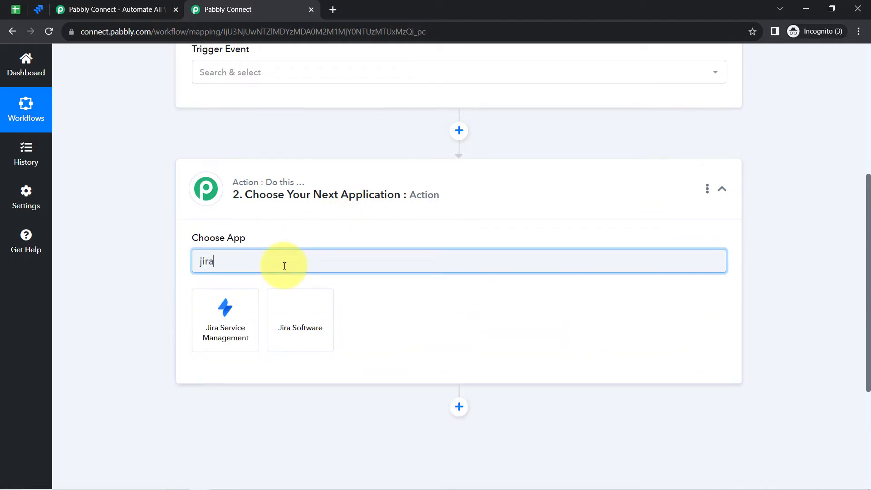
{"action": "left_click", "coordinate": [291, 297]}
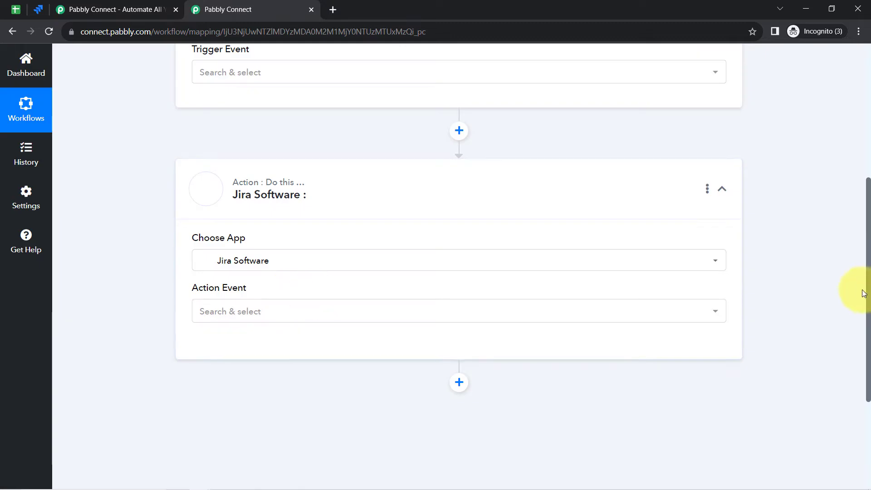
{"action": "left_click_drag", "start_coordinate": [868, 299], "coordinate": [863, 168]}
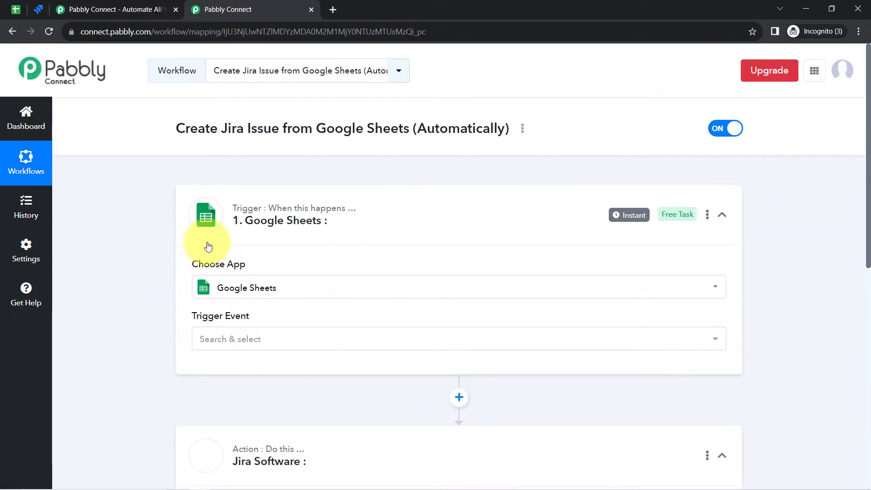
{"action": "left_click", "coordinate": [254, 230]}
{"action": "left_click", "coordinate": [263, 341]}
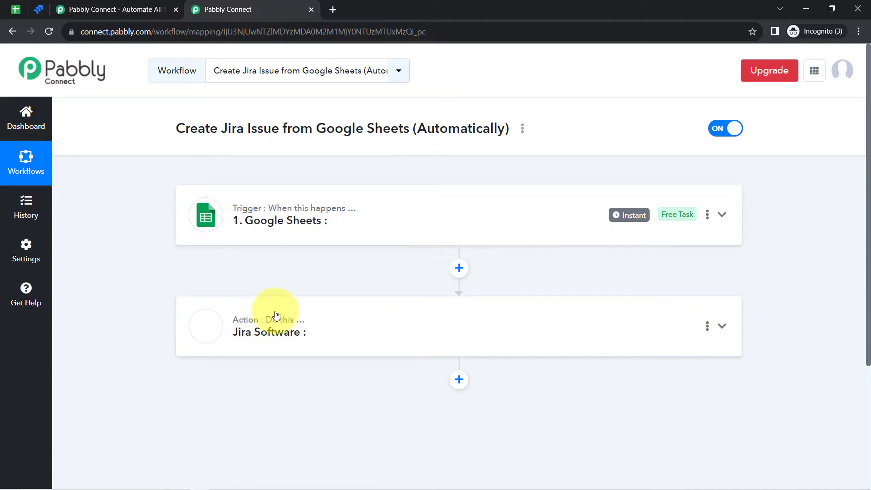
{"action": "left_click", "coordinate": [16, 10]}
{"action": "left_click_drag", "start_coordinate": [195, 209], "coordinate": [549, 293]}
{"action": "left_click", "coordinate": [218, 9]}
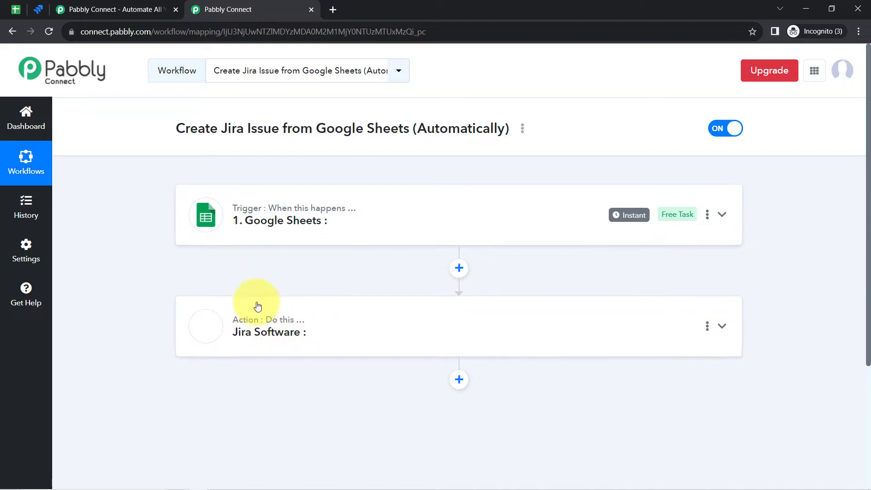
Set the Google Sheets trigger event to New or Updated Spreadsheet Row
{"action": "left_click", "coordinate": [252, 221]}
{"action": "left_click_drag", "start_coordinate": [868, 157], "coordinate": [858, 194]}
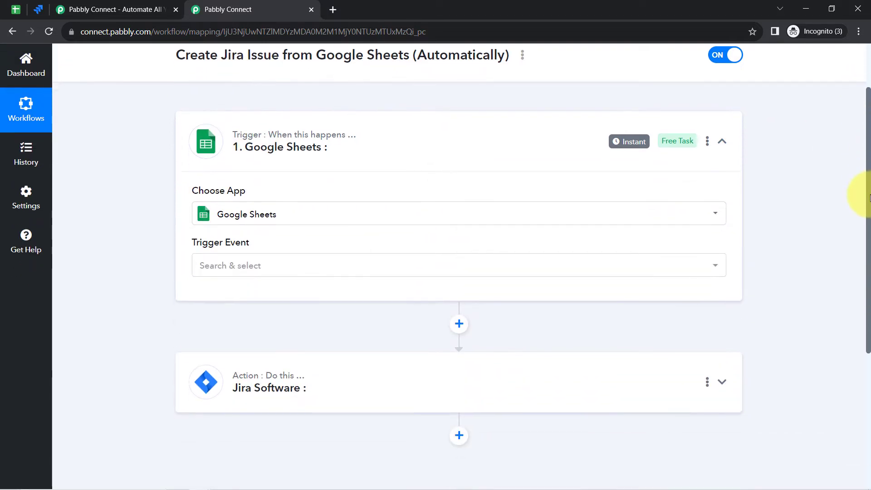
{"action": "left_click", "coordinate": [241, 271]}
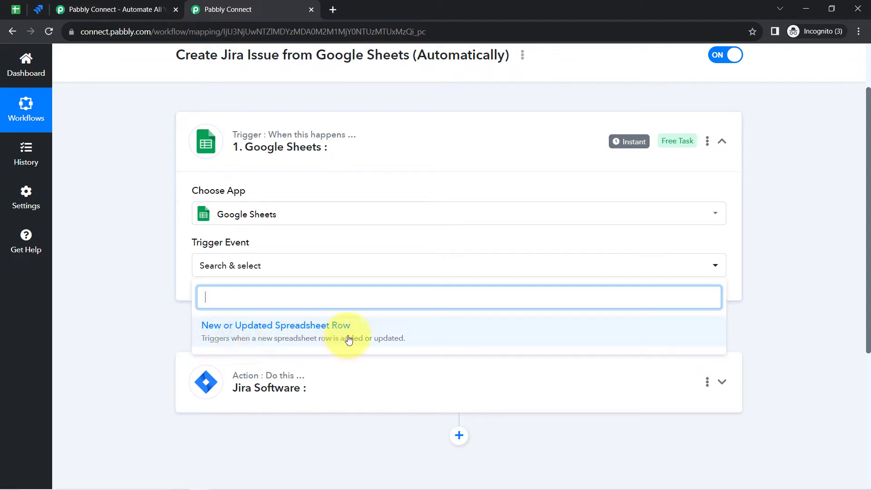
{"action": "left_click", "coordinate": [267, 332]}
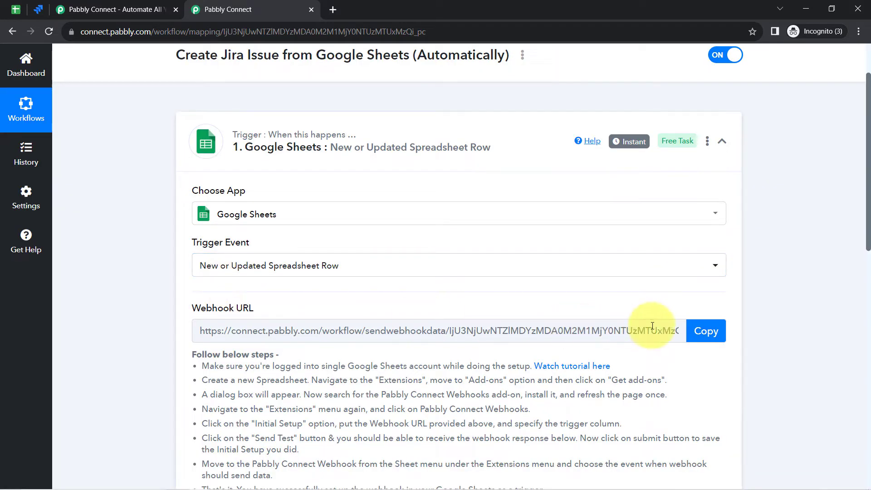
Review the webhook setup instructions, copy the trigger's webhook URL, and switch to the New Issues spreadsheet in Google Sheets
{"action": "left_click", "coordinate": [700, 340]}
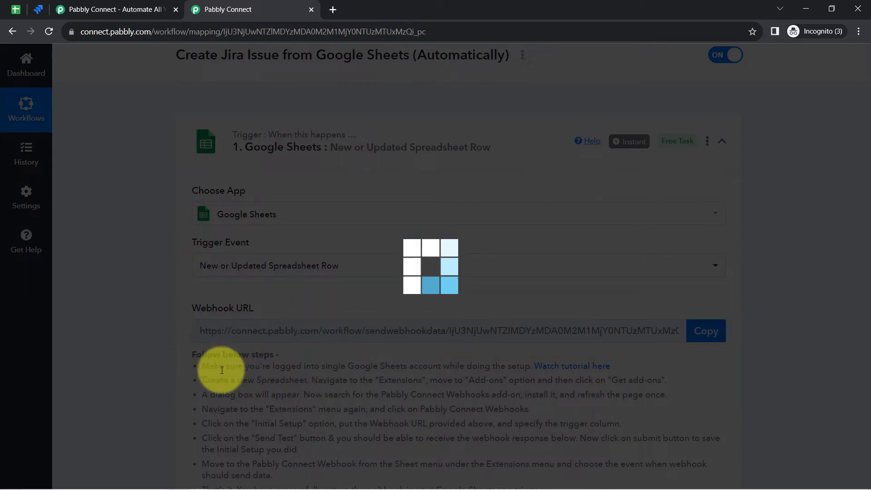
{"action": "left_click_drag", "start_coordinate": [207, 356], "coordinate": [258, 409]}
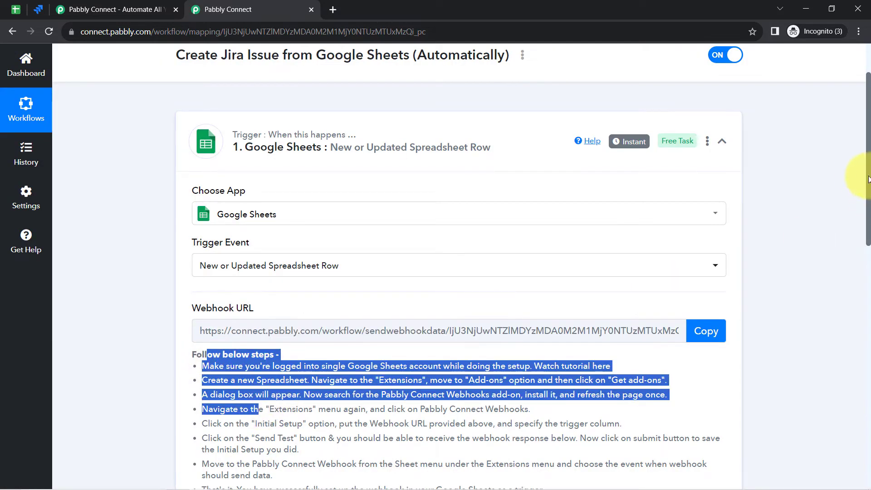
{"action": "scroll", "coordinate": [862, 178], "scroll_direction": "down", "scroll_amount": 2}
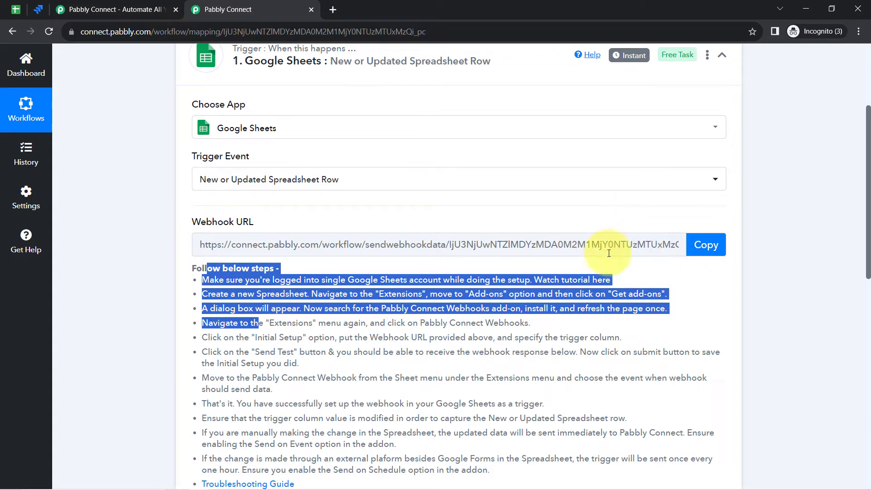
{"action": "left_click", "coordinate": [314, 360]}
{"action": "left_click_drag", "start_coordinate": [206, 269], "coordinate": [262, 418]}
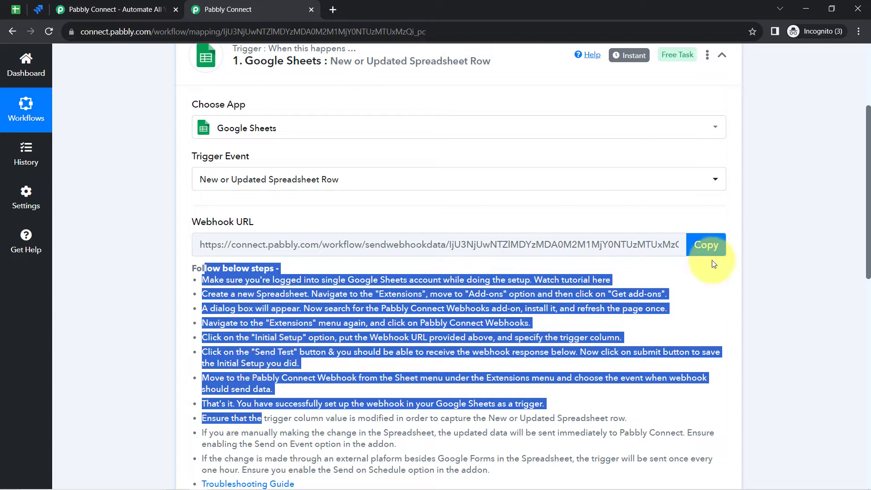
{"action": "left_click", "coordinate": [706, 245]}
{"action": "left_click", "coordinate": [14, 8]}
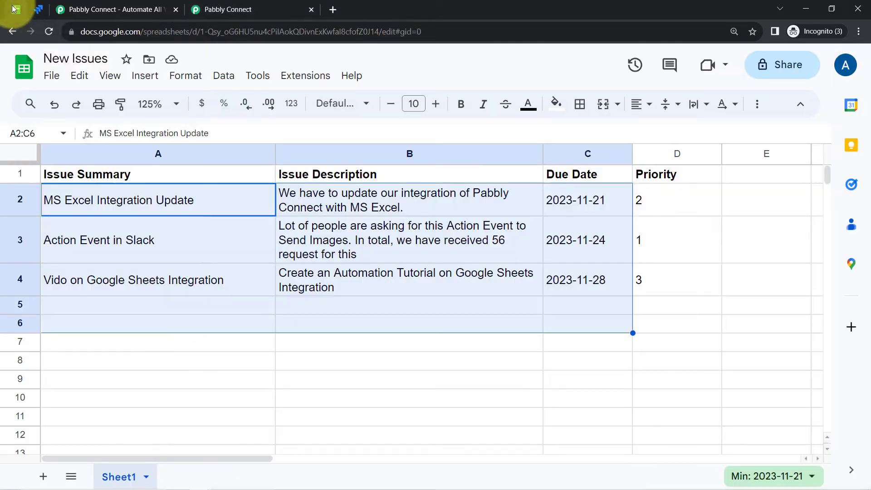
Search the Google Workspace Marketplace for the Pabbly Connect Webhooks add-on with the term "pabbly", view the listing, and close the marketplace
{"action": "left_click", "coordinate": [264, 383]}
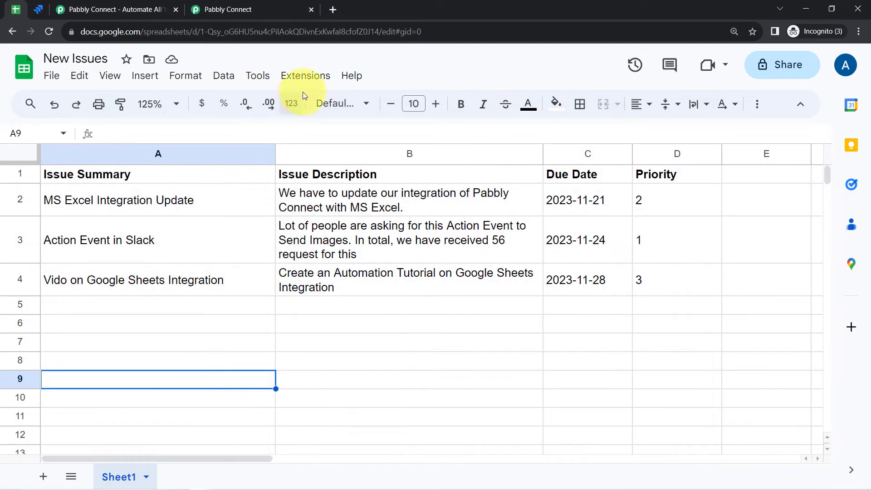
{"action": "left_click", "coordinate": [312, 83]}
{"action": "mouse_move", "coordinate": [323, 103]}
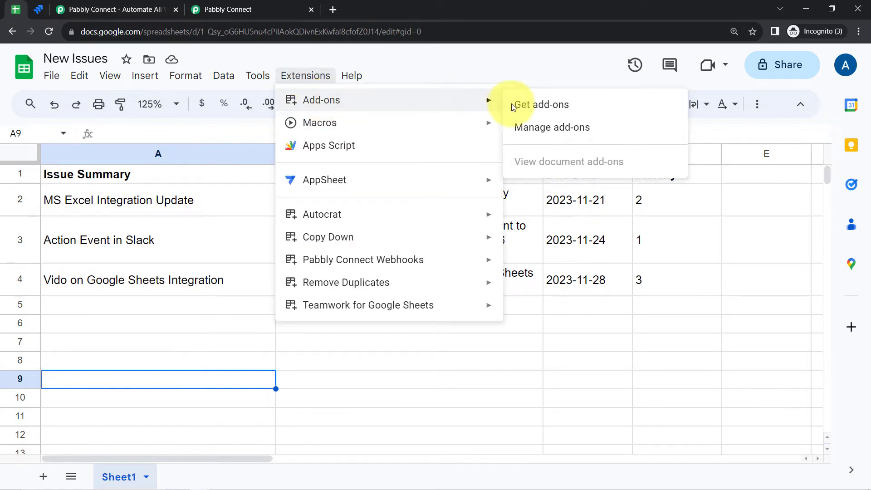
{"action": "left_click", "coordinate": [538, 107]}
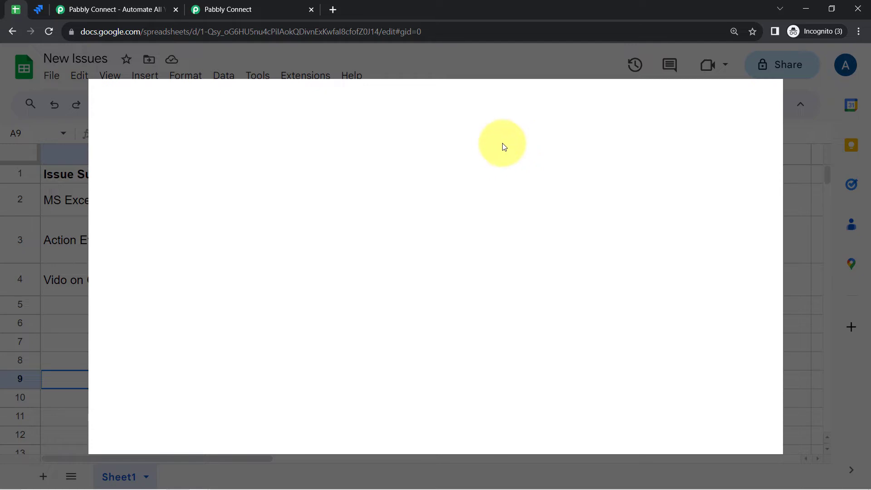
{"action": "left_click", "coordinate": [455, 111]}
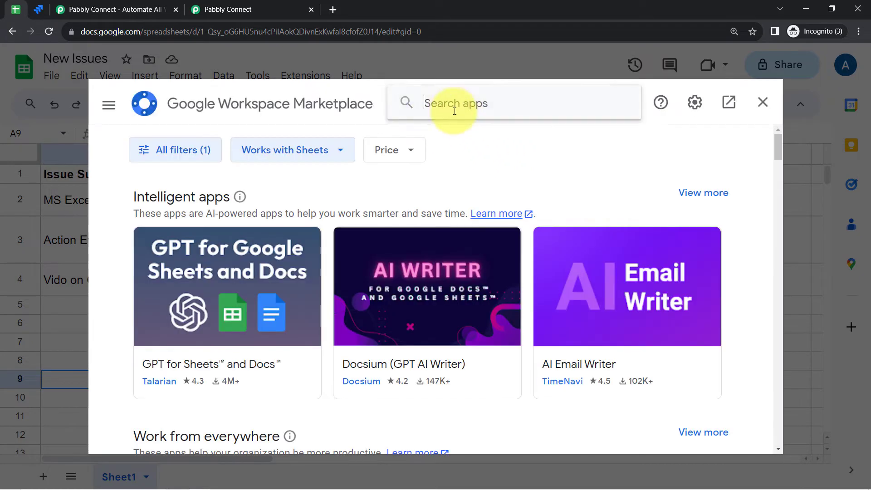
{"action": "type", "text": "pabbly"}
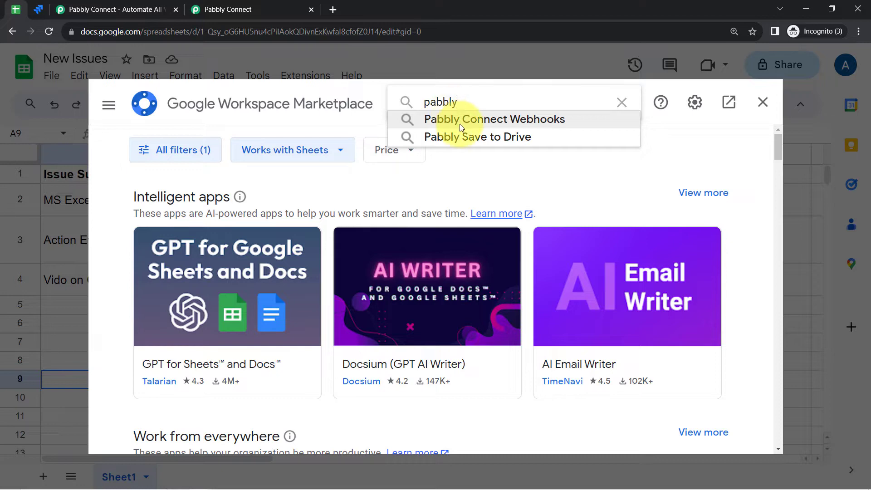
{"action": "left_click", "coordinate": [459, 124]}
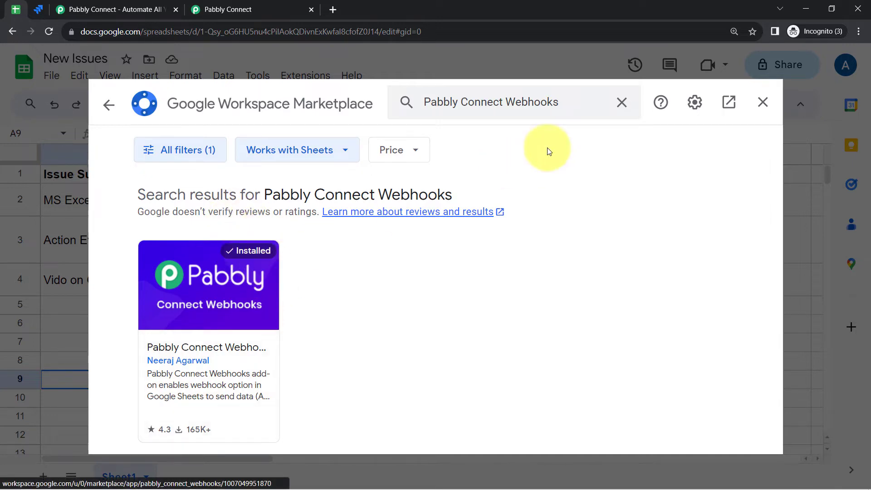
{"action": "left_click", "coordinate": [762, 103]}
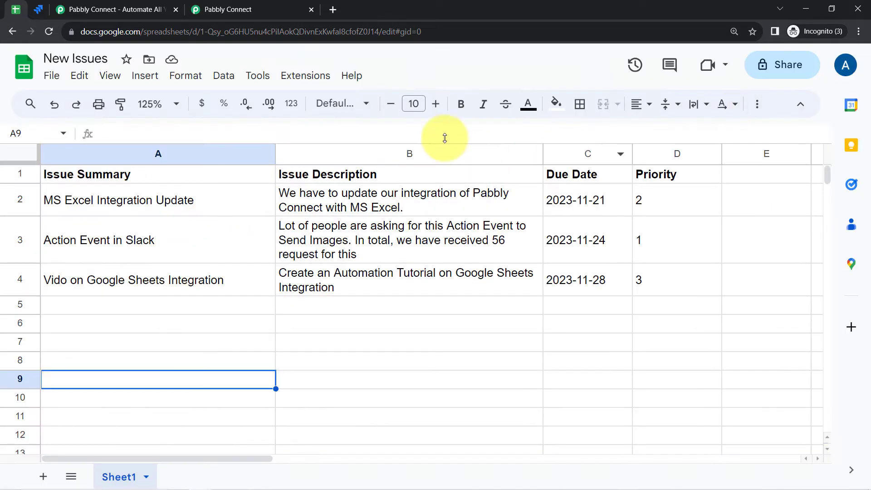
Open the Initial Setup of Pabbly Connect Webhooks and fill its Webhook URL with the URL copied from the Pabbly Connect trigger
{"action": "left_click", "coordinate": [306, 84]}
{"action": "mouse_move", "coordinate": [366, 263]}
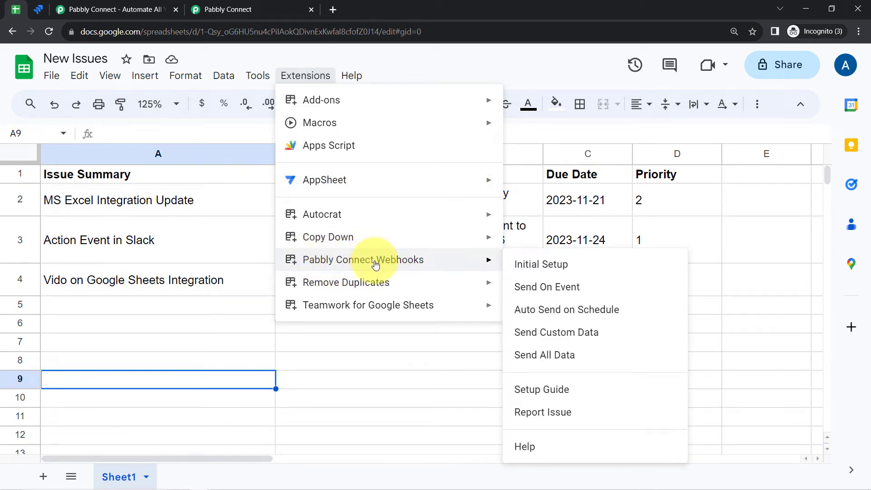
{"action": "left_click", "coordinate": [514, 269]}
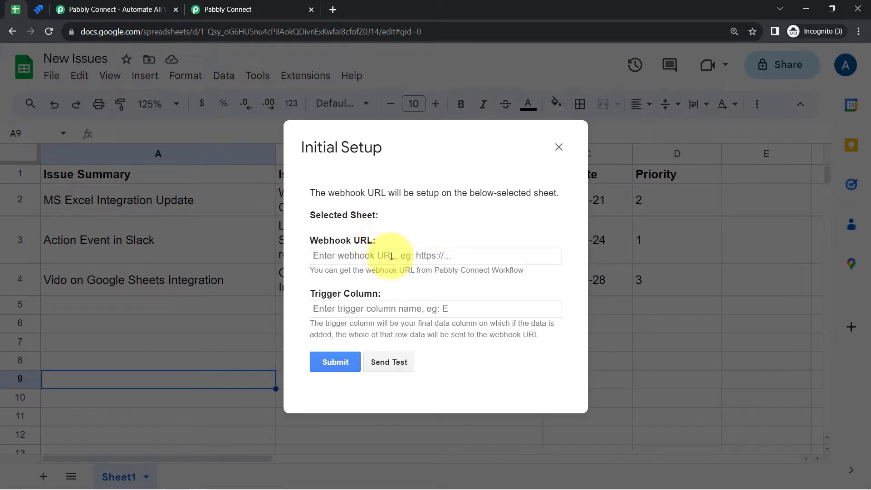
{"action": "left_click", "coordinate": [255, 10]}
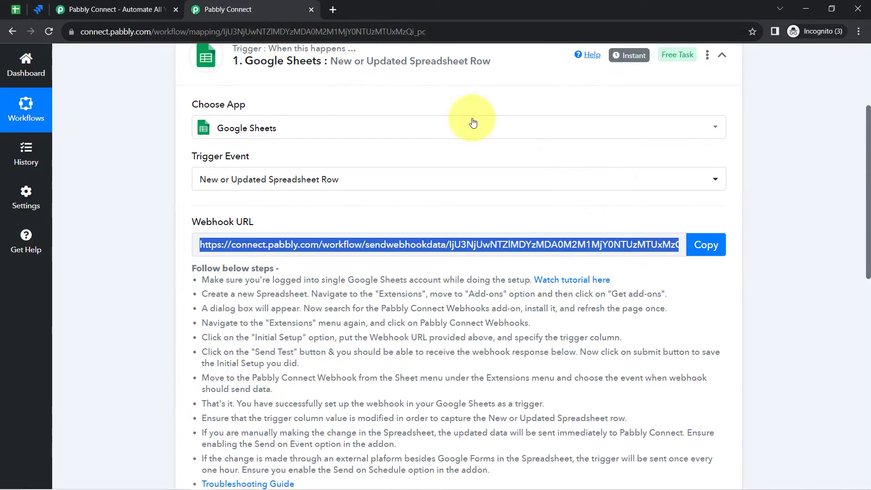
{"action": "left_click", "coordinate": [702, 245]}
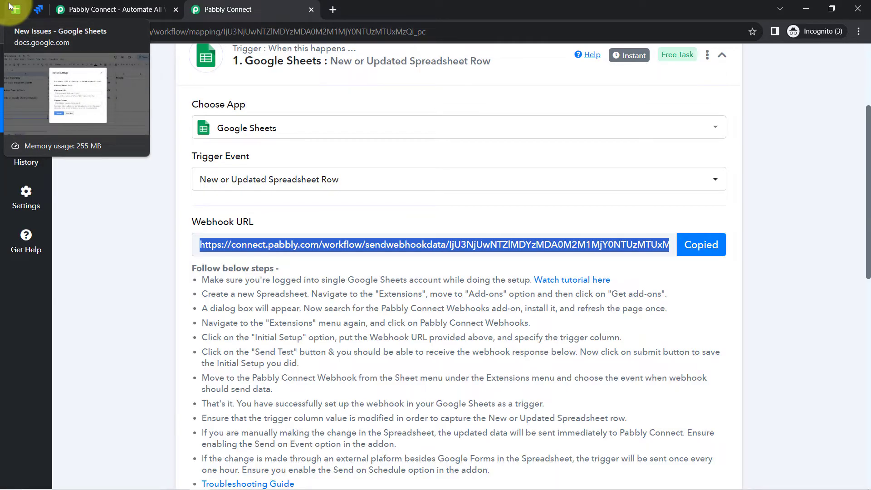
{"action": "left_click", "coordinate": [16, 9]}
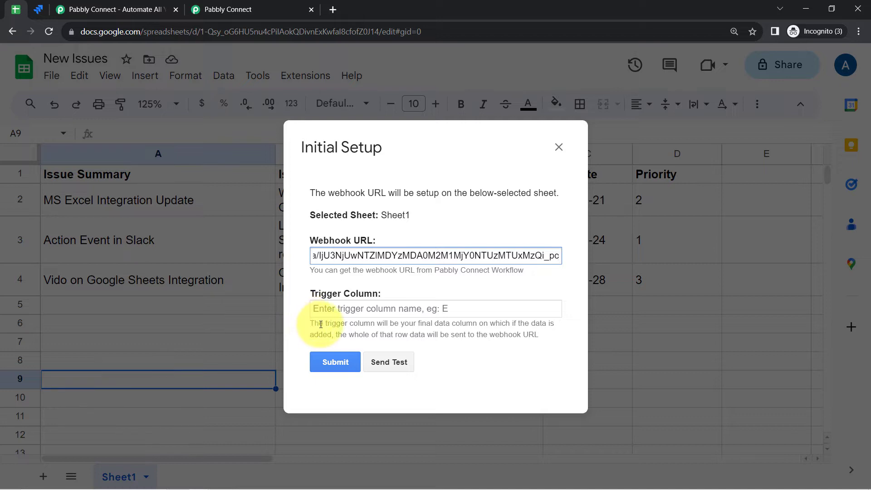
Read the Trigger Column explanation, reposition the Initial Setup dialog to reveal the sheet's last data column, and set the trigger column to D
{"action": "left_click_drag", "start_coordinate": [320, 323], "coordinate": [408, 323]}
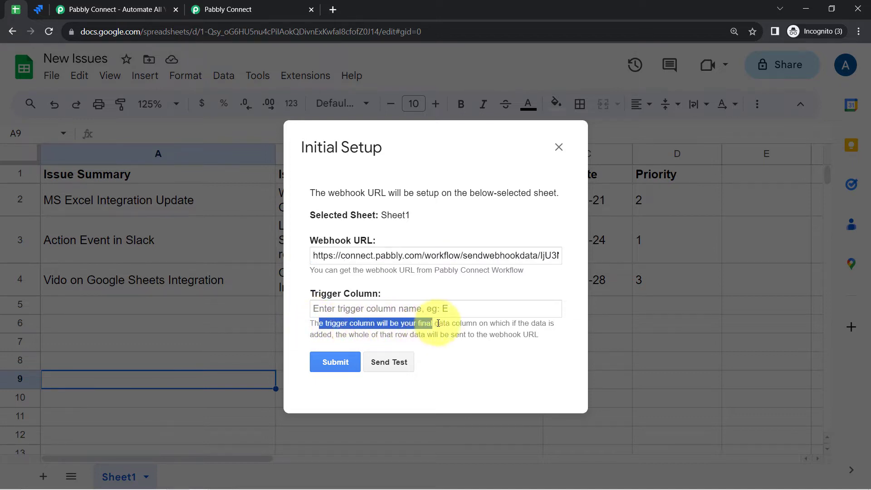
{"action": "left_click_drag", "start_coordinate": [480, 324], "coordinate": [518, 334]}
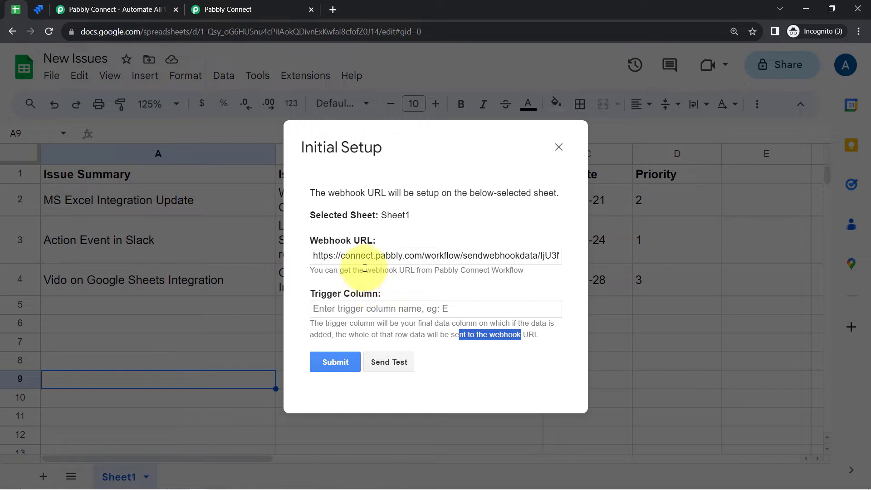
{"action": "left_click_drag", "start_coordinate": [344, 293], "coordinate": [401, 315]}
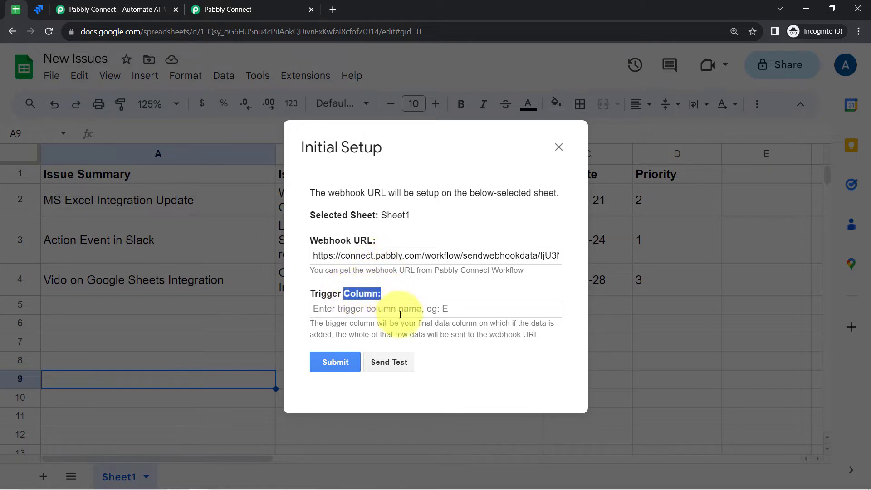
{"action": "left_click_drag", "start_coordinate": [367, 158], "coordinate": [304, 167]}
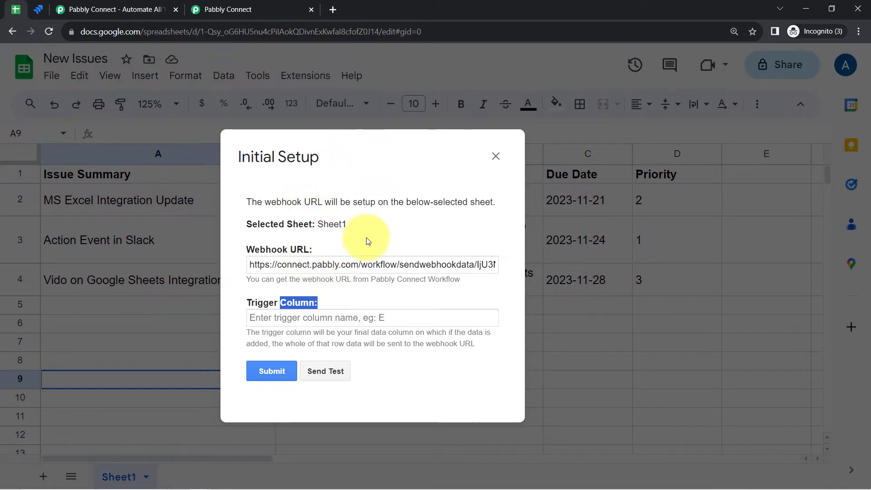
{"action": "left_click", "coordinate": [212, 12]}
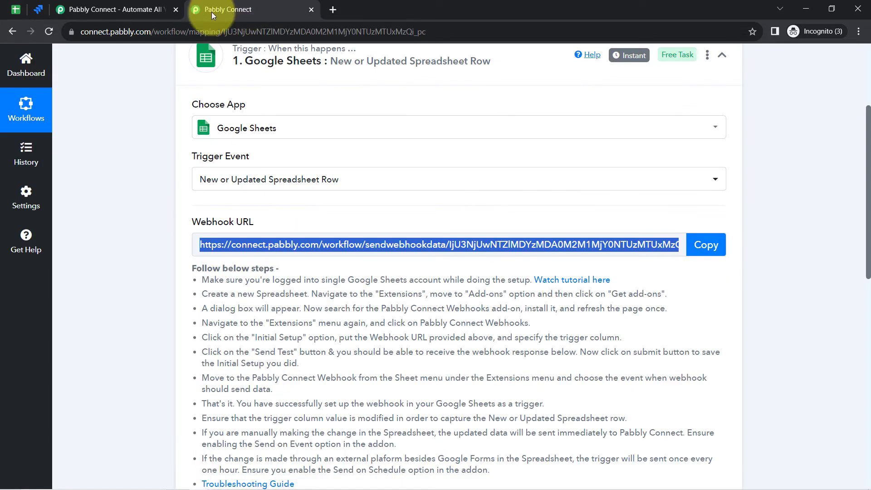
{"action": "left_click", "coordinate": [15, 9]}
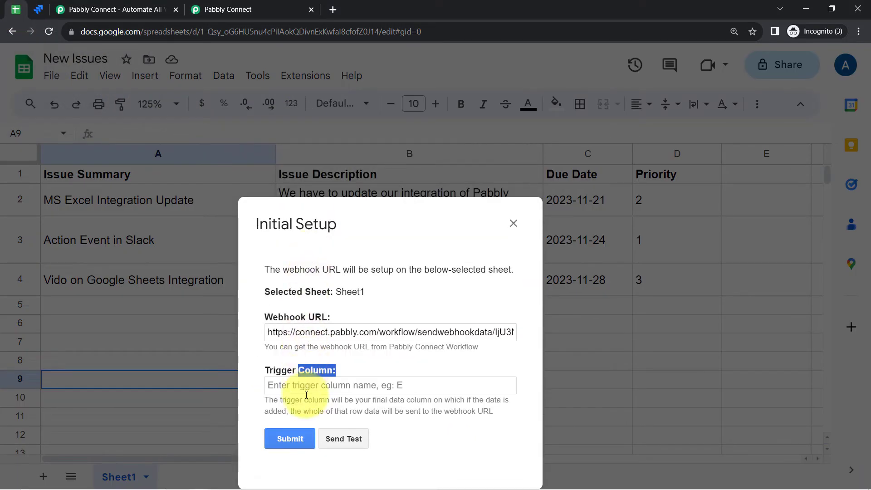
{"action": "left_click_drag", "start_coordinate": [313, 225], "coordinate": [179, 201]}
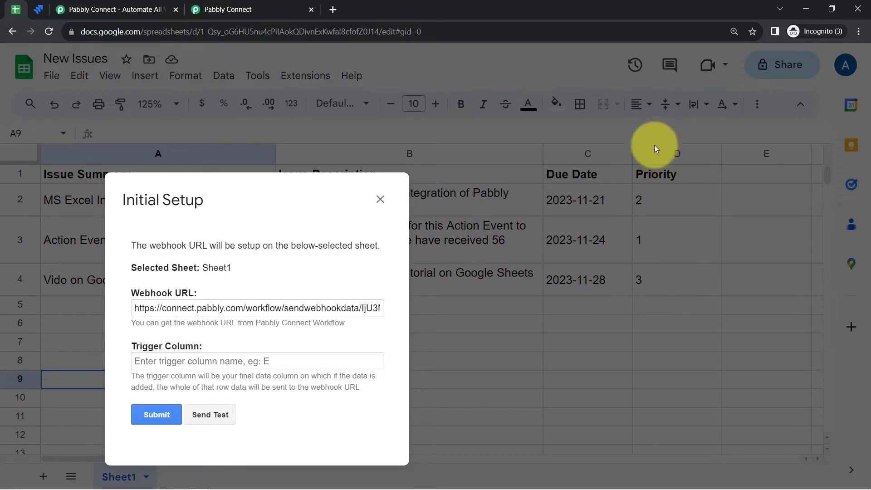
{"action": "left_click_drag", "start_coordinate": [300, 214], "coordinate": [432, 150]}
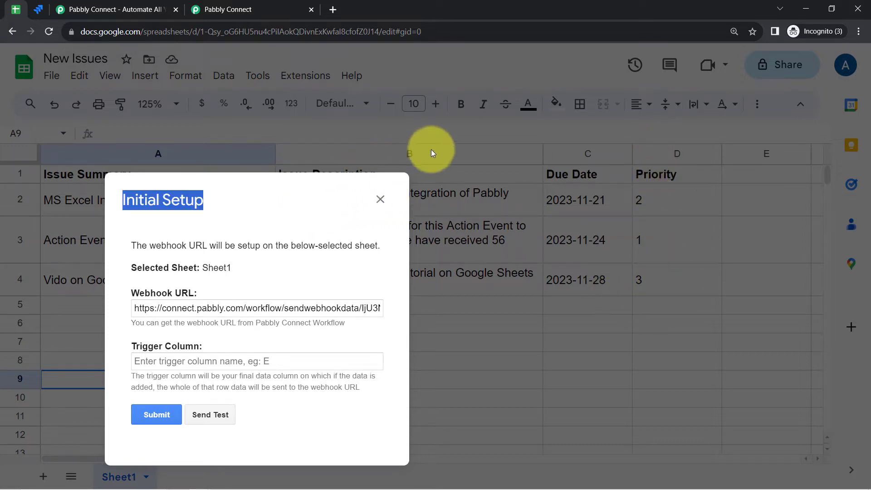
{"action": "left_click", "coordinate": [148, 360]}
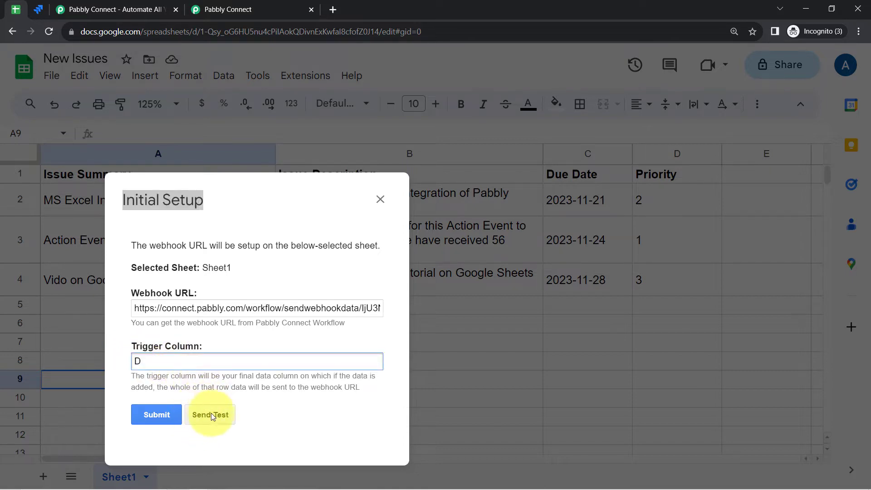
Check the trigger's webhook response status in Pabbly Connect, then return to Google Sheets and send test data from the Initial Setup dialog
{"action": "left_click", "coordinate": [267, 9]}
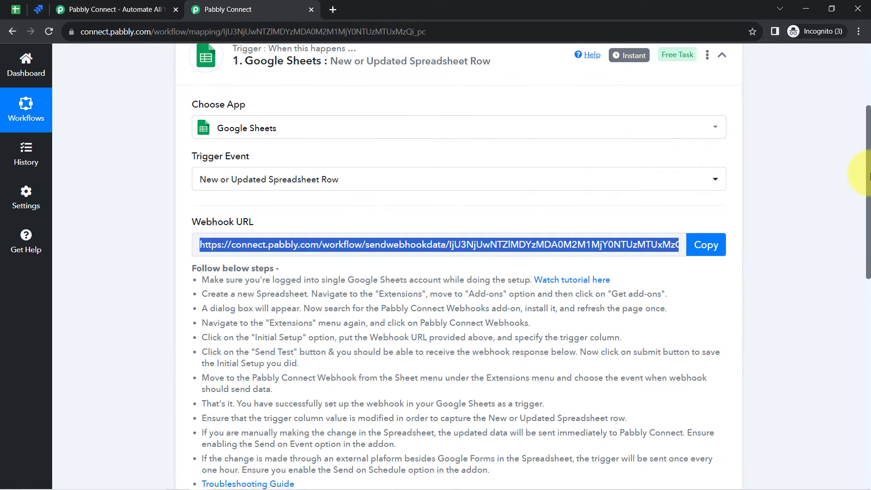
{"action": "left_click_drag", "start_coordinate": [869, 177], "coordinate": [869, 295]}
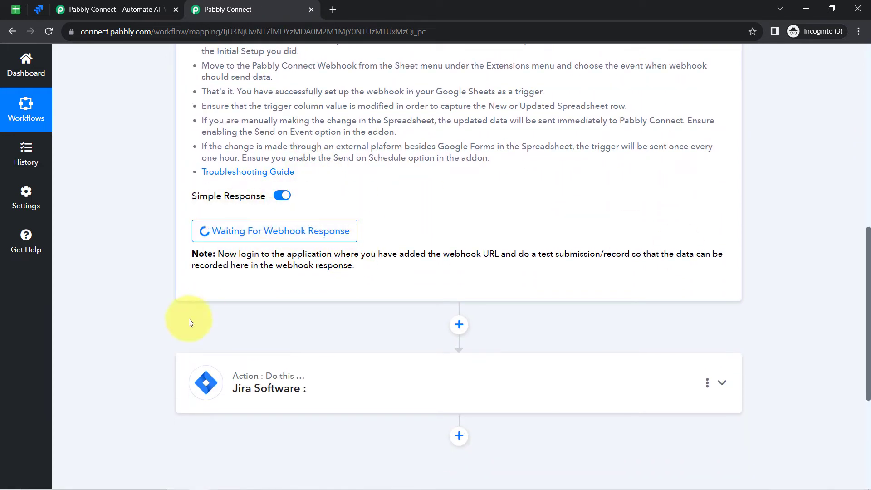
{"action": "left_click", "coordinate": [14, 11]}
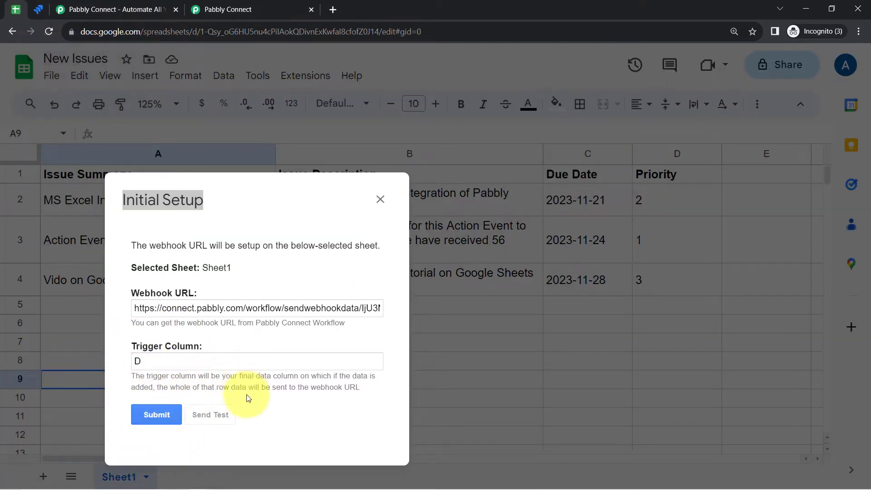
{"action": "scroll", "coordinate": [389, 317], "scroll_direction": "down", "scroll_amount": 2}
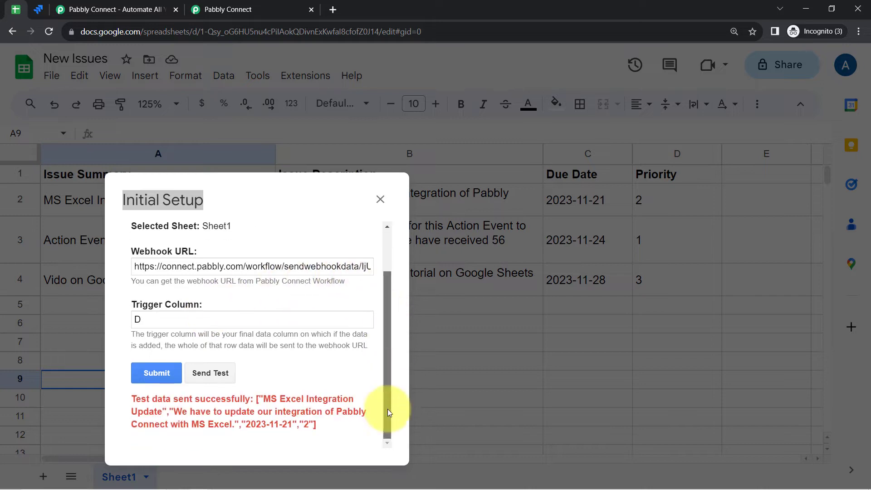
Review the summary, description, due date and priority in the sent test data, then submit the webhook setup and close the dialog
{"action": "left_click_drag", "start_coordinate": [136, 400], "coordinate": [327, 432]}
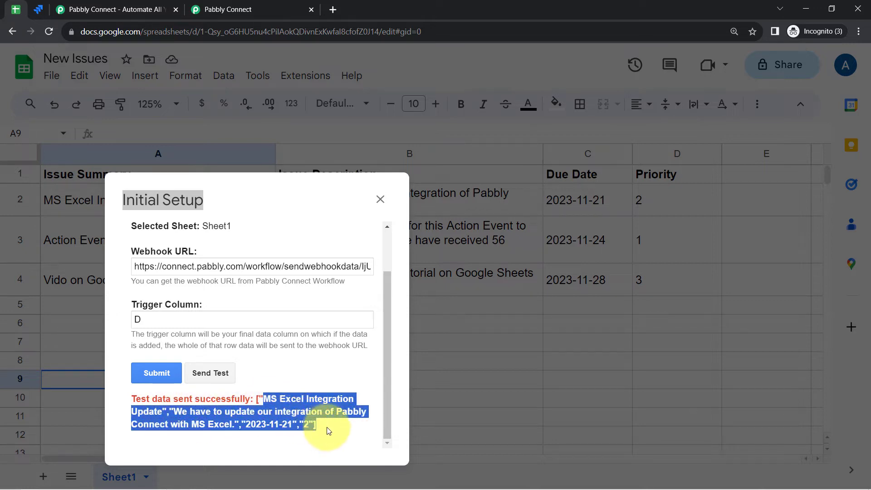
{"action": "left_click", "coordinate": [232, 406]}
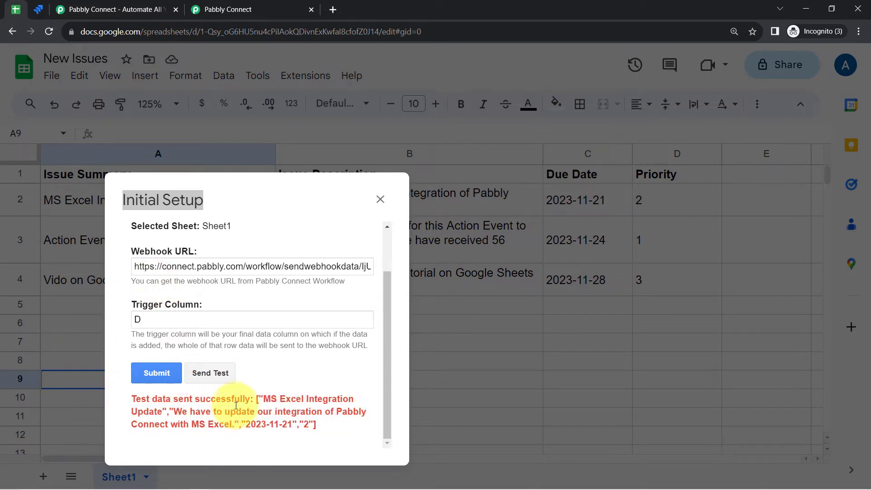
{"action": "left_click_drag", "start_coordinate": [271, 397], "coordinate": [323, 398]}
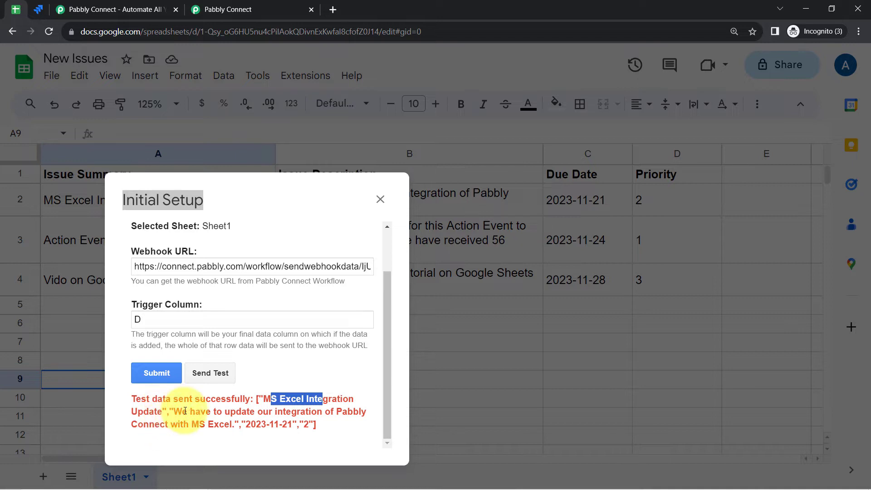
{"action": "left_click_drag", "start_coordinate": [188, 411], "coordinate": [317, 413]}
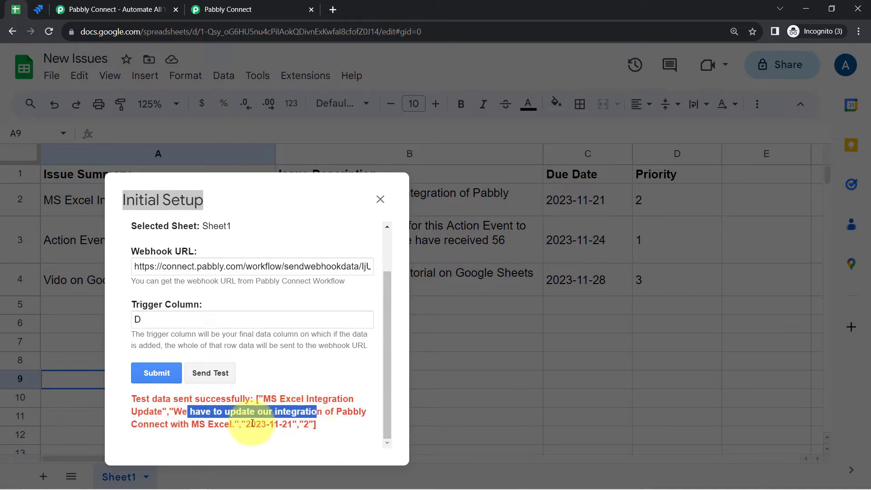
{"action": "left_click_drag", "start_coordinate": [245, 425], "coordinate": [275, 425]}
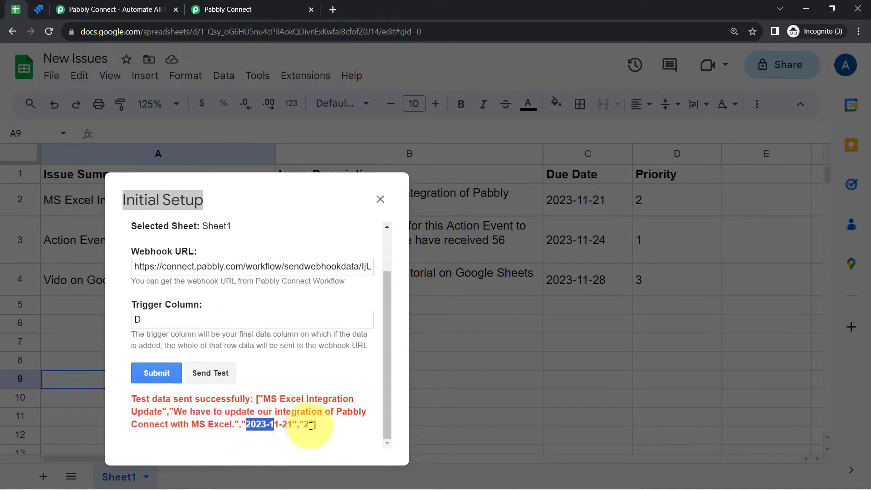
{"action": "left_click", "coordinate": [157, 373]}
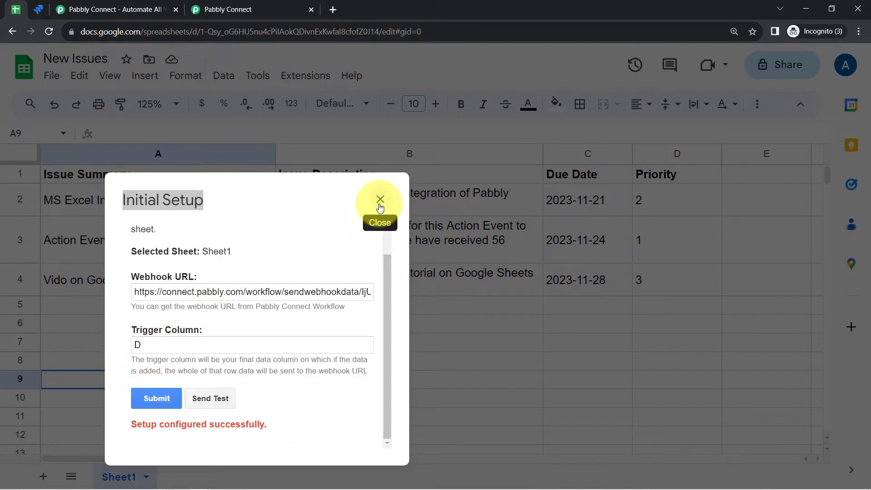
{"action": "left_click", "coordinate": [381, 200]}
Review the row 2 values in the sheet, then switch to Pabbly Connect and examine the trigger's received webhook response
{"action": "left_click", "coordinate": [198, 205]}
{"action": "key", "text": "Right"}
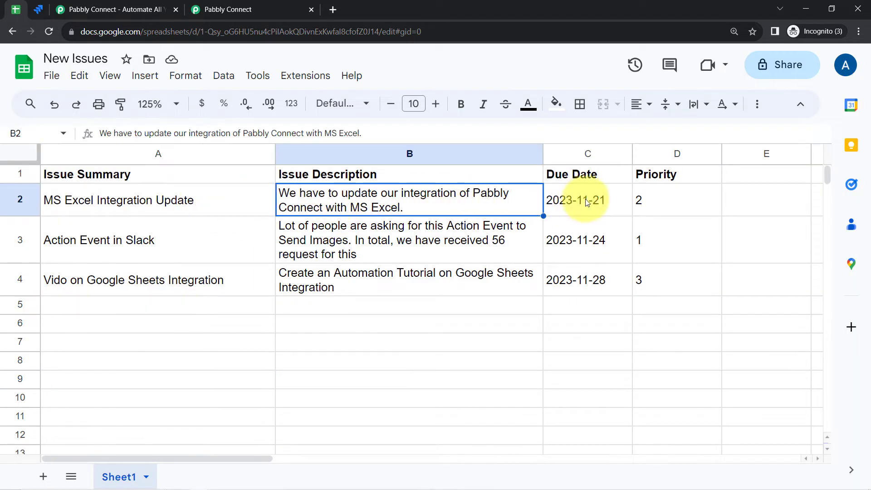
{"action": "key", "text": "Right"}
{"action": "key", "text": "Right"}
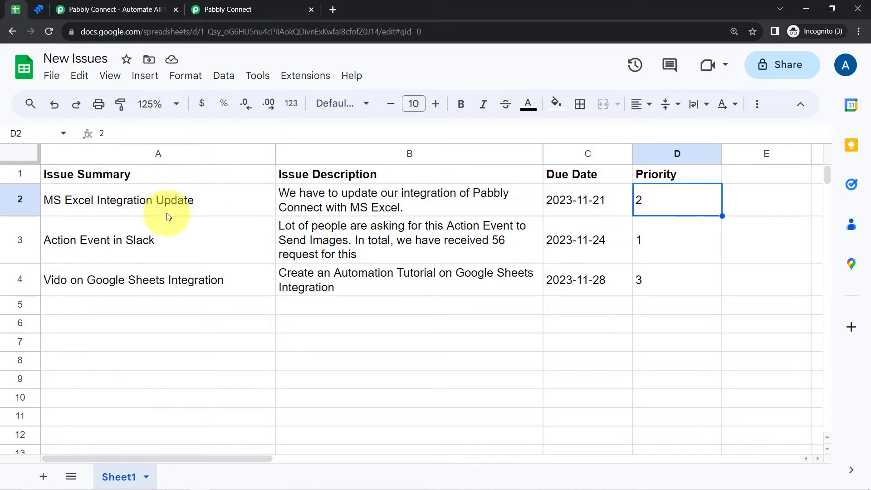
{"action": "left_click", "coordinate": [236, 5]}
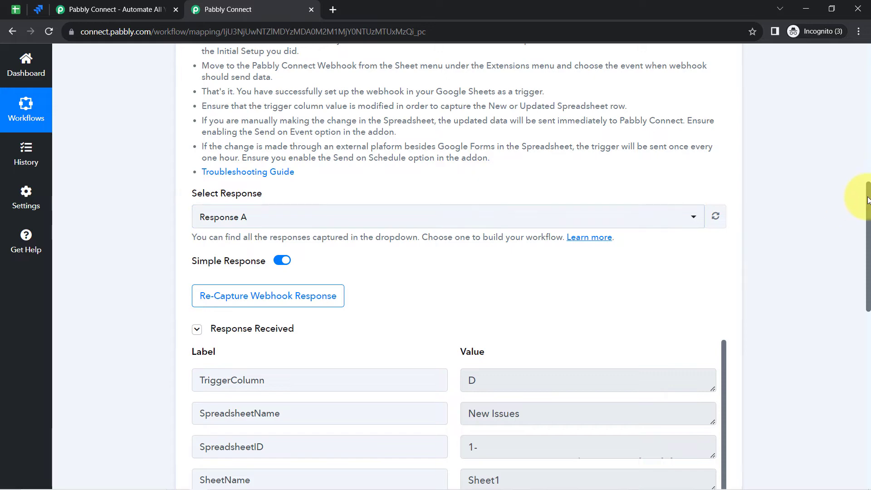
{"action": "left_click_drag", "start_coordinate": [868, 200], "coordinate": [862, 266]}
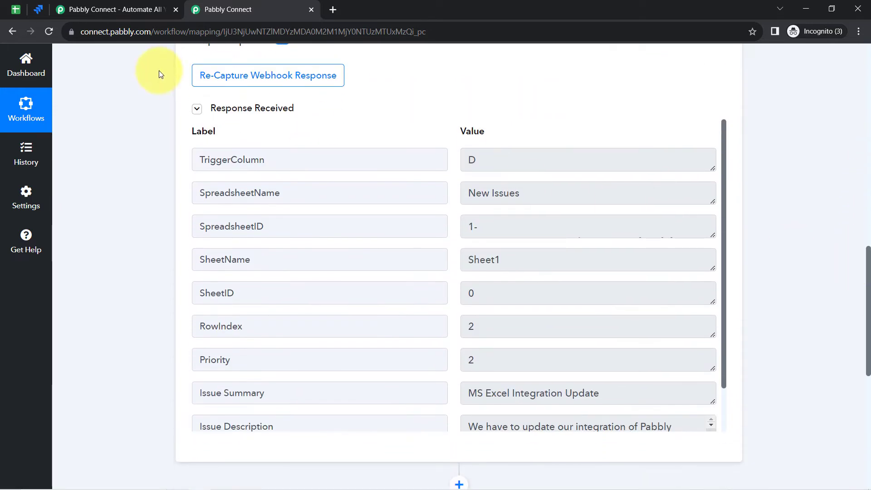
Examine the trigger column, spreadsheet name, row index and priority in the trigger's received webhook response
{"action": "left_click", "coordinate": [252, 111]}
{"action": "left_click", "coordinate": [249, 111]}
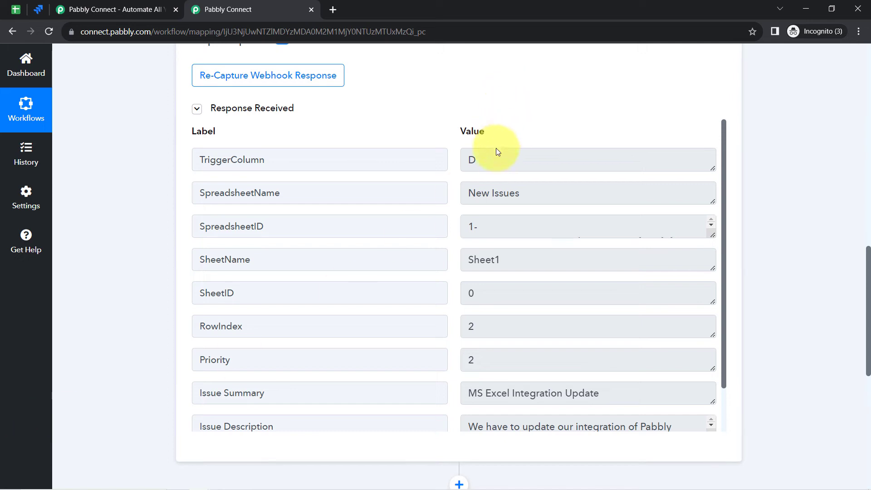
{"action": "left_click", "coordinate": [488, 165]}
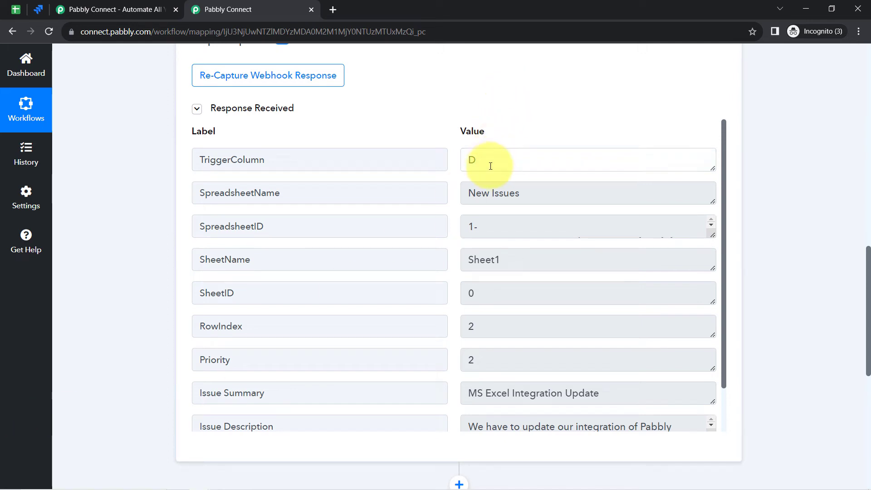
{"action": "left_click_drag", "start_coordinate": [521, 194], "coordinate": [469, 204]}
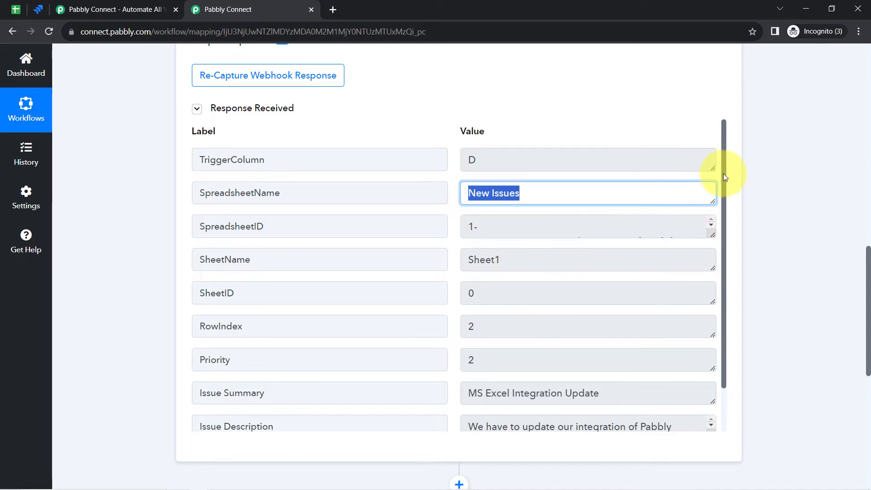
{"action": "scroll", "coordinate": [717, 200], "scroll_direction": "down", "scroll_amount": 2}
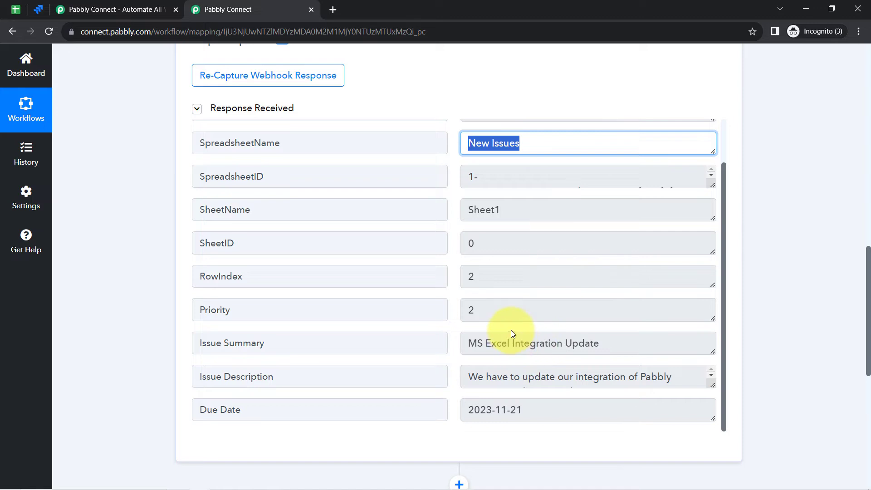
{"action": "left_click", "coordinate": [461, 309]}
{"action": "double_click", "coordinate": [471, 310]}
{"action": "double_click", "coordinate": [472, 276]}
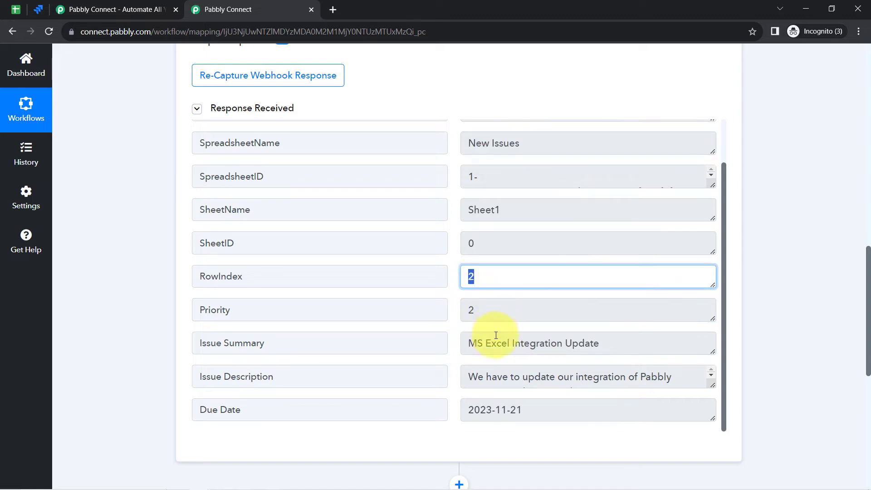
Enlarge the Issue Description value in the response to read it fully, and check the issue summary and due date
{"action": "left_click_drag", "start_coordinate": [484, 343], "coordinate": [588, 339]}
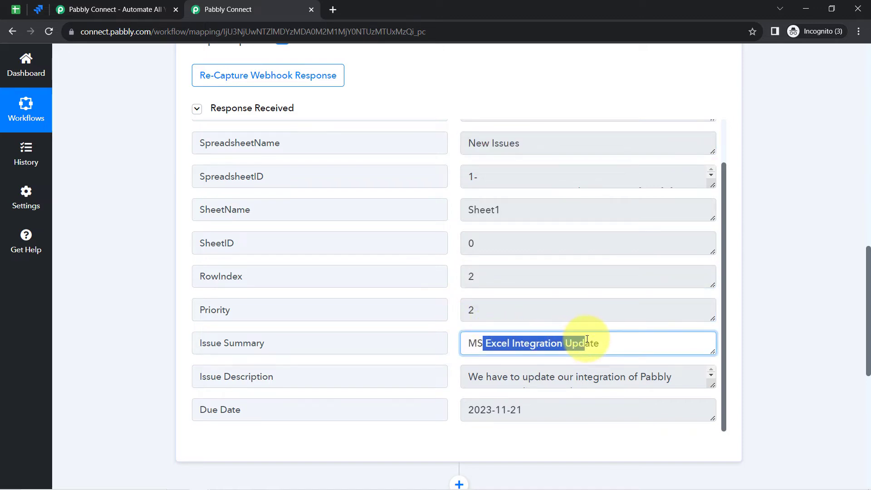
{"action": "left_click_drag", "start_coordinate": [714, 387], "coordinate": [714, 420]}
{"action": "left_click_drag", "start_coordinate": [723, 315], "coordinate": [722, 341]}
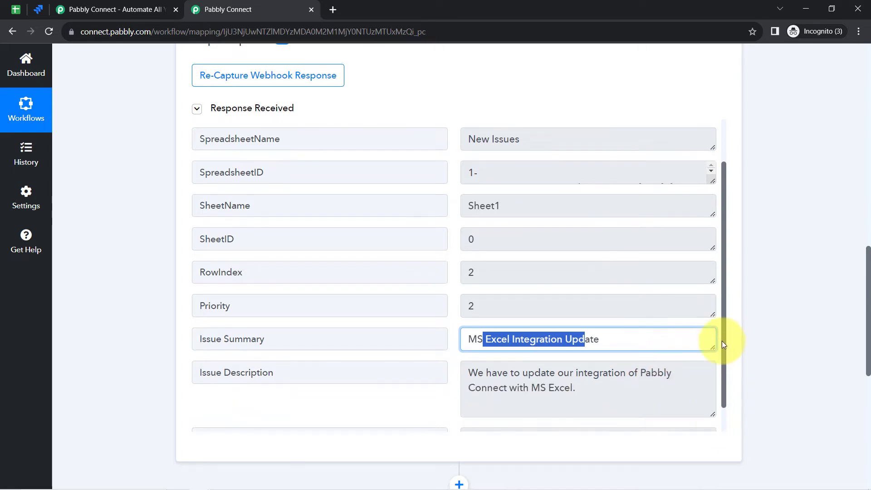
{"action": "left_click", "coordinate": [482, 417]}
{"action": "triple_click", "coordinate": [483, 417]}
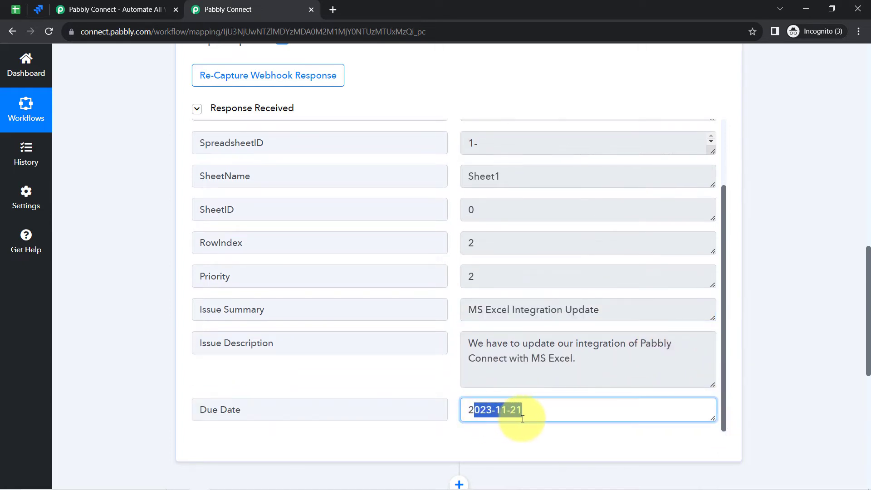
Collapse the Response Received section and the Google Sheets trigger step of the workflow
{"action": "left_click", "coordinate": [228, 112]}
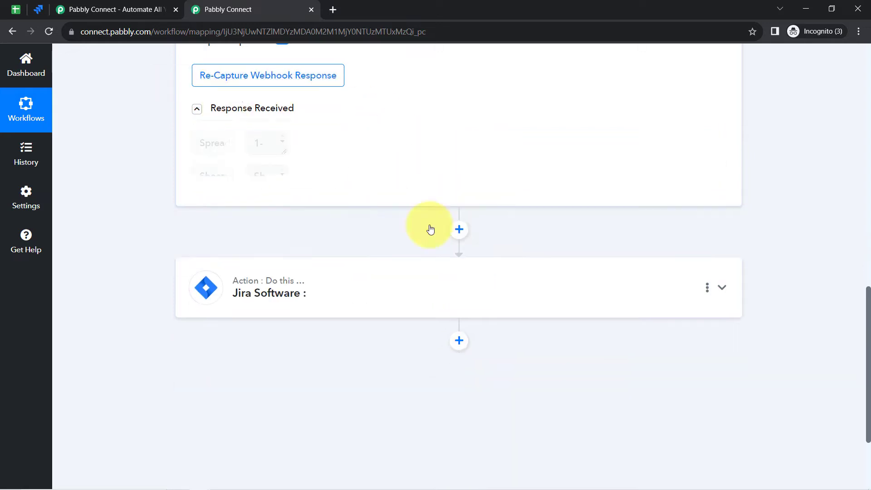
{"action": "left_click_drag", "start_coordinate": [868, 331], "coordinate": [856, 27]}
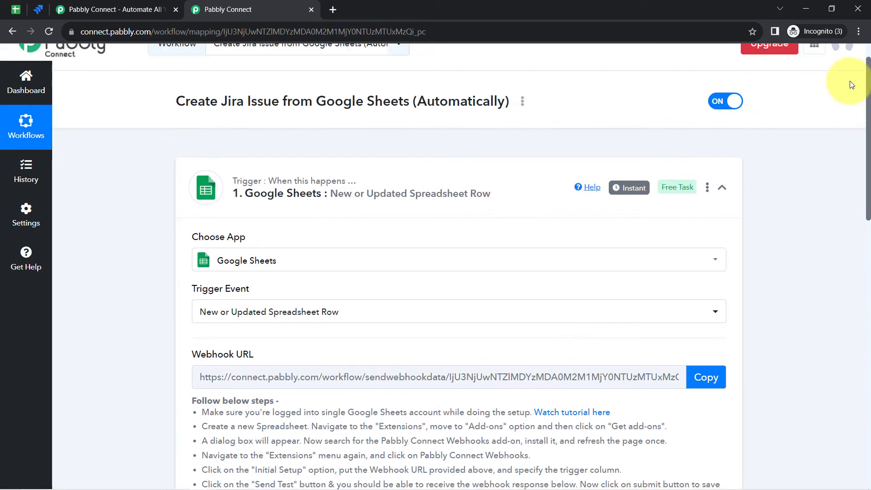
{"action": "left_click", "coordinate": [409, 213]}
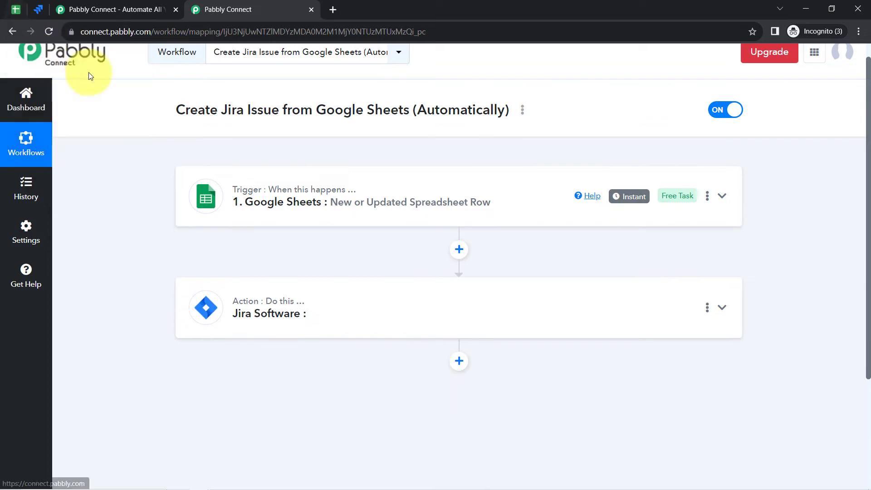
Review rows 3 to 6 in Google Sheets, then return to Pabbly Connect and read the trigger's Instant tag explanation
{"action": "left_click", "coordinate": [7, 5]}
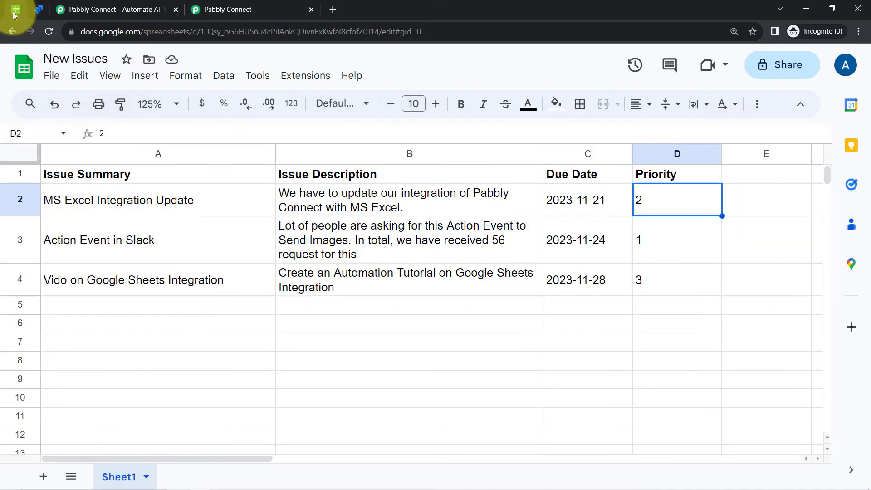
{"action": "left_click", "coordinate": [227, 324]}
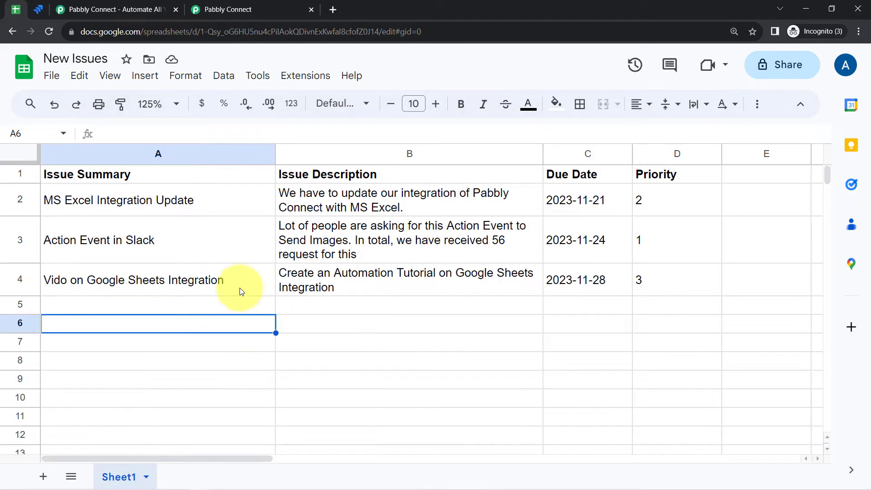
{"action": "left_click", "coordinate": [27, 232]}
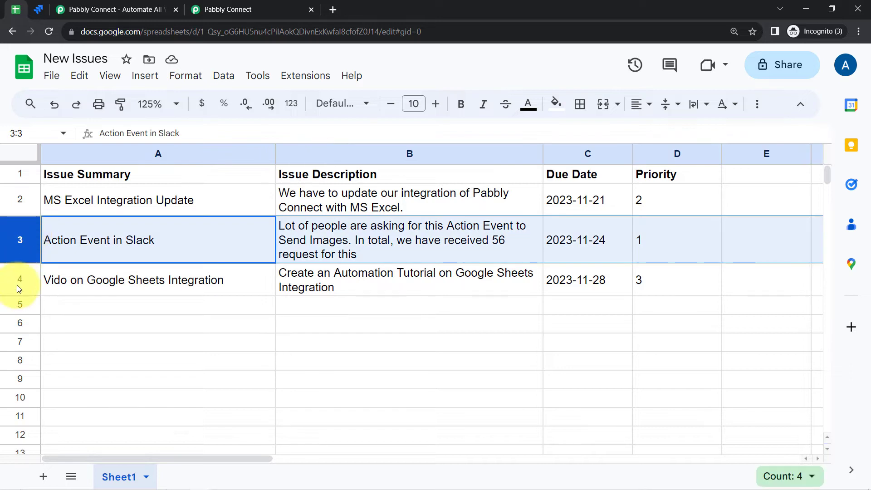
{"action": "left_click", "coordinate": [18, 290]}
{"action": "left_click", "coordinate": [19, 305]}
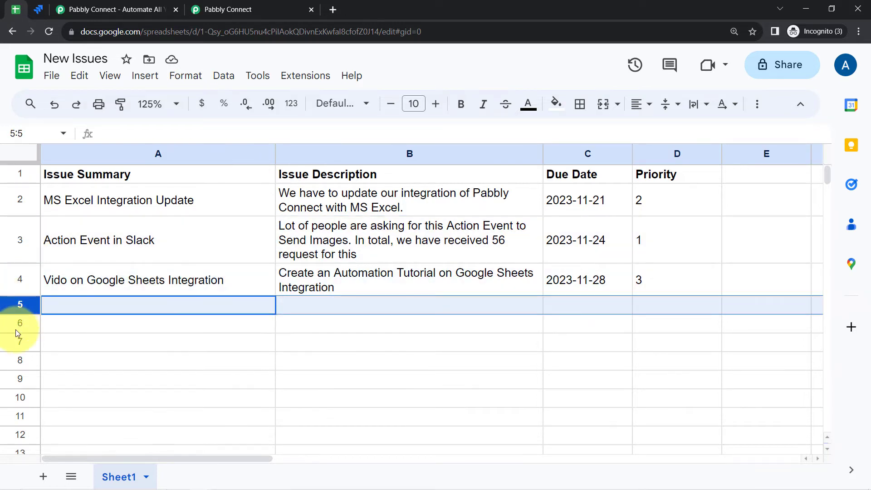
{"action": "left_click", "coordinate": [18, 326]}
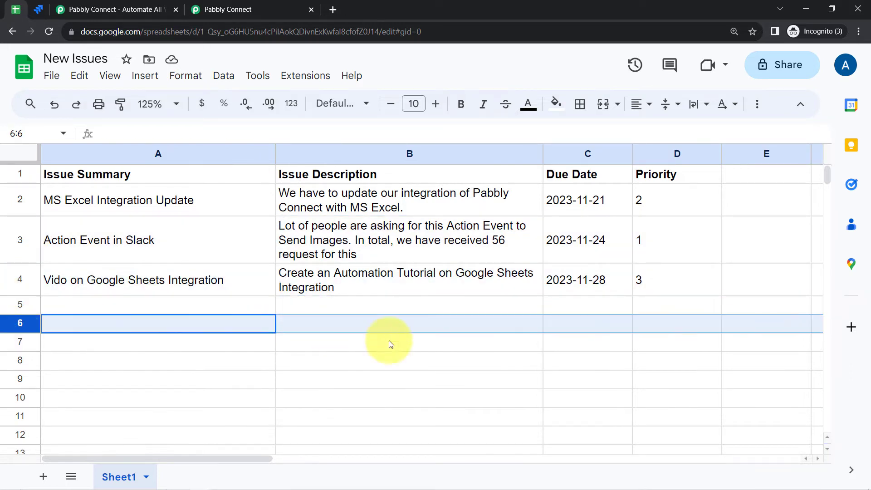
{"action": "left_click", "coordinate": [216, 4]}
{"action": "mouse_move", "coordinate": [633, 205]}
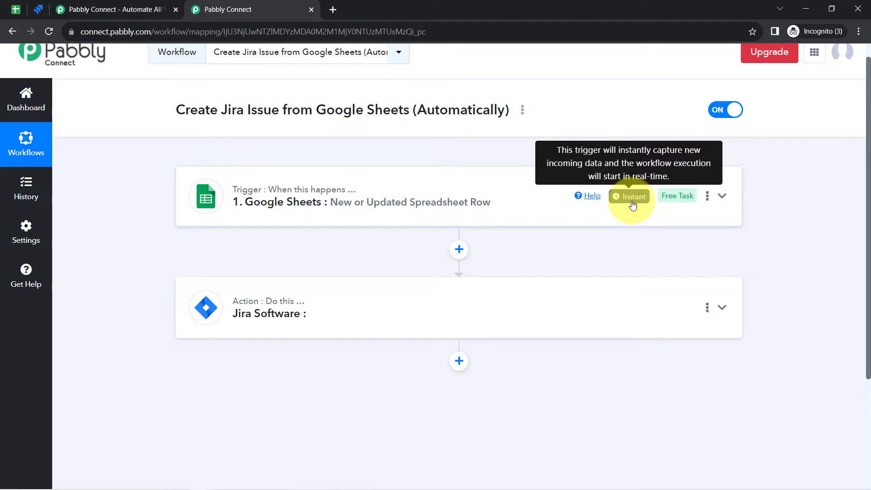
Switch to Google Sheets, enable Send On Event for the Pabbly Connect Webhooks add-on, and check that the option is ticked
{"action": "left_click", "coordinate": [10, 7]}
{"action": "left_click", "coordinate": [293, 77]}
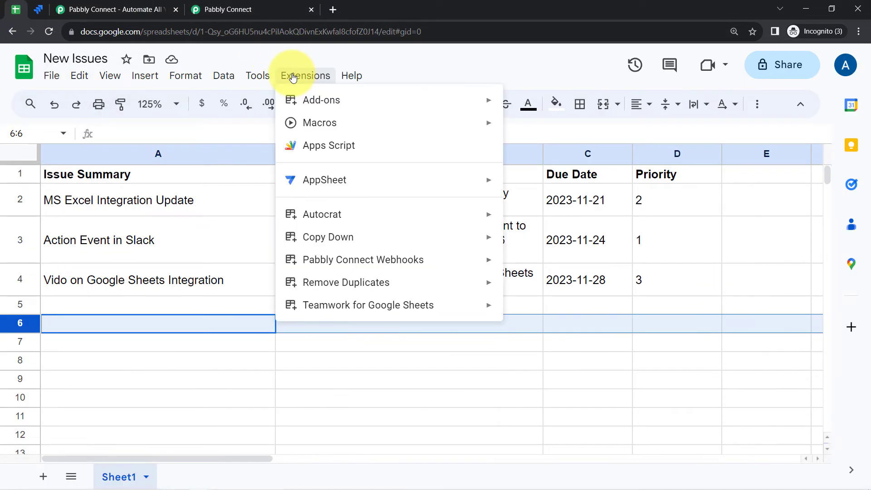
{"action": "mouse_move", "coordinate": [400, 261]}
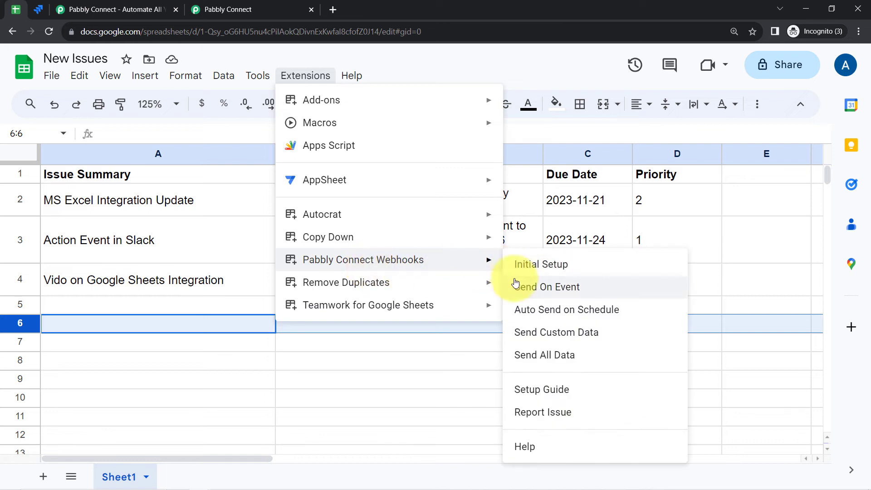
{"action": "left_click", "coordinate": [516, 284]}
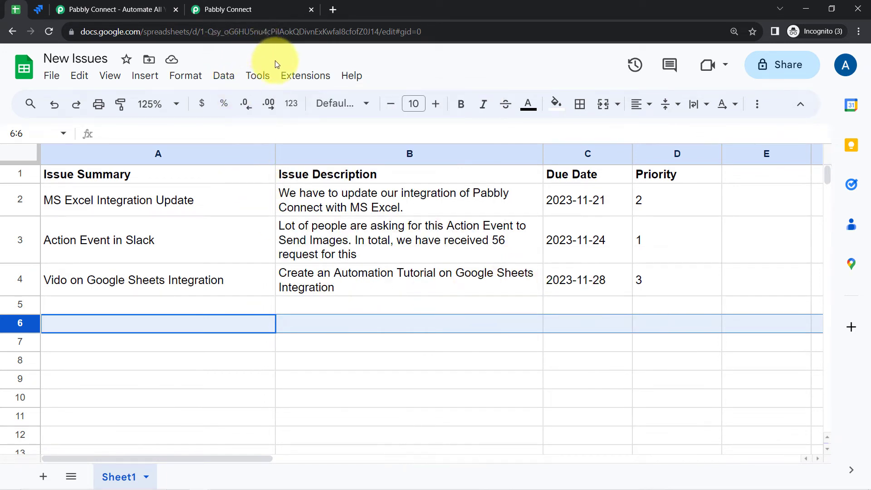
{"action": "left_click", "coordinate": [304, 78]}
{"action": "mouse_move", "coordinate": [485, 264]}
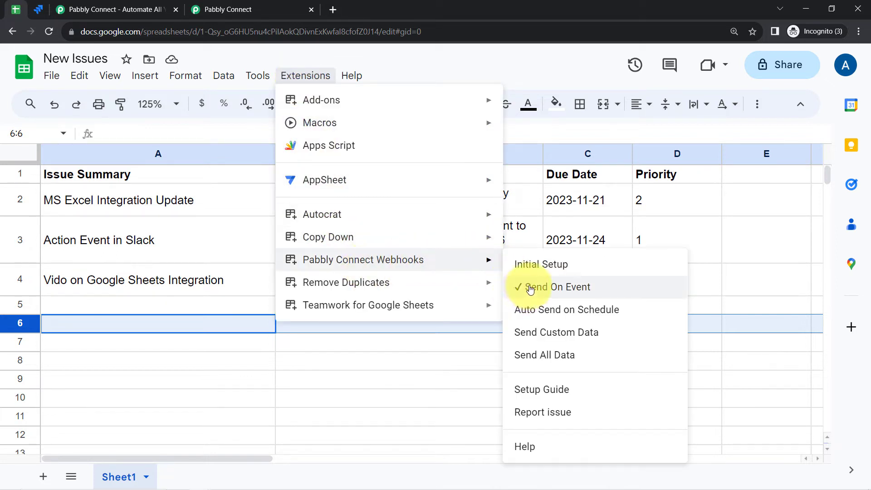
{"action": "left_click", "coordinate": [389, 376]}
Select cells A5:D5 in the sheet and compare them with the Google Sheets trigger in Pabbly Connect
{"action": "left_click_drag", "start_coordinate": [215, 308], "coordinate": [585, 305]}
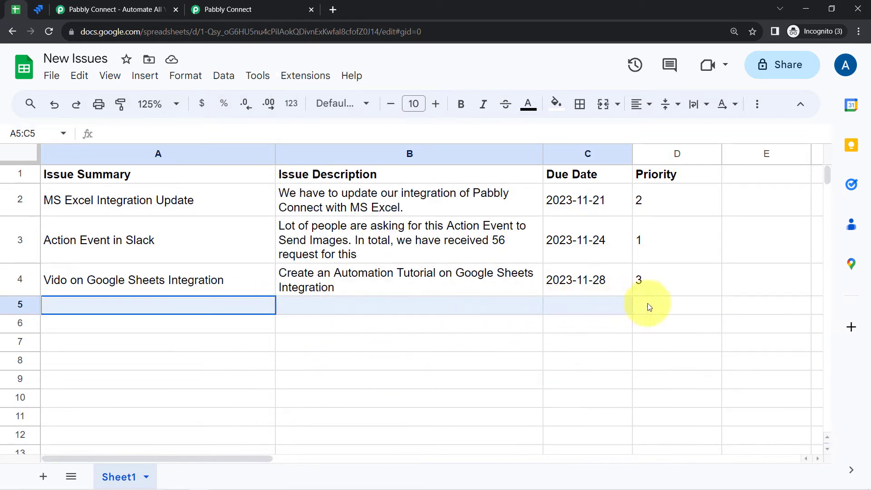
{"action": "left_click_drag", "start_coordinate": [648, 304], "coordinate": [657, 306]}
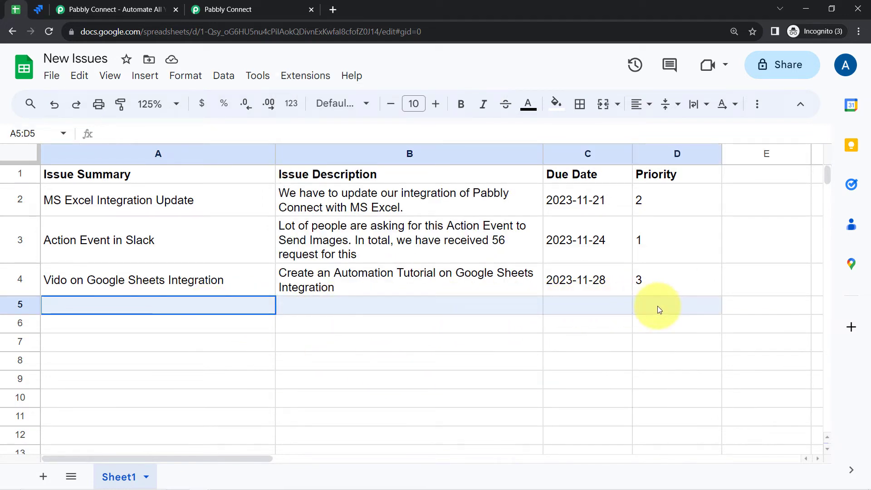
{"action": "left_click", "coordinate": [218, 6]}
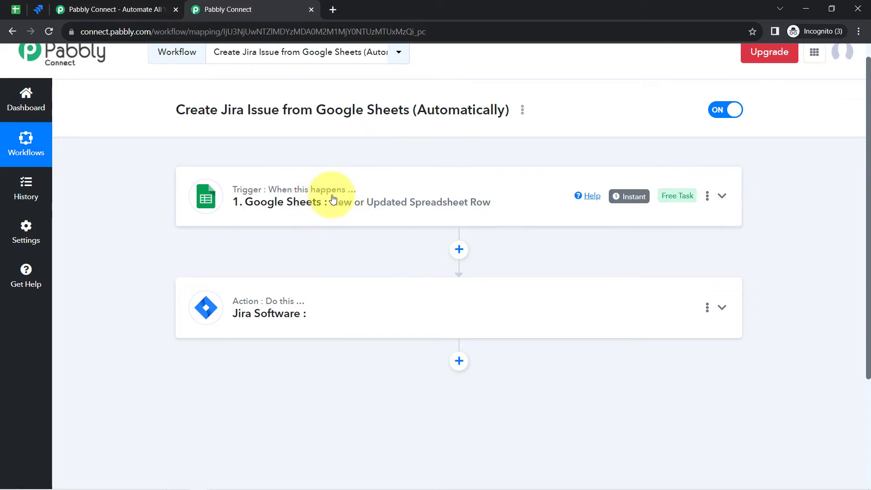
{"action": "left_click", "coordinate": [10, 12]}
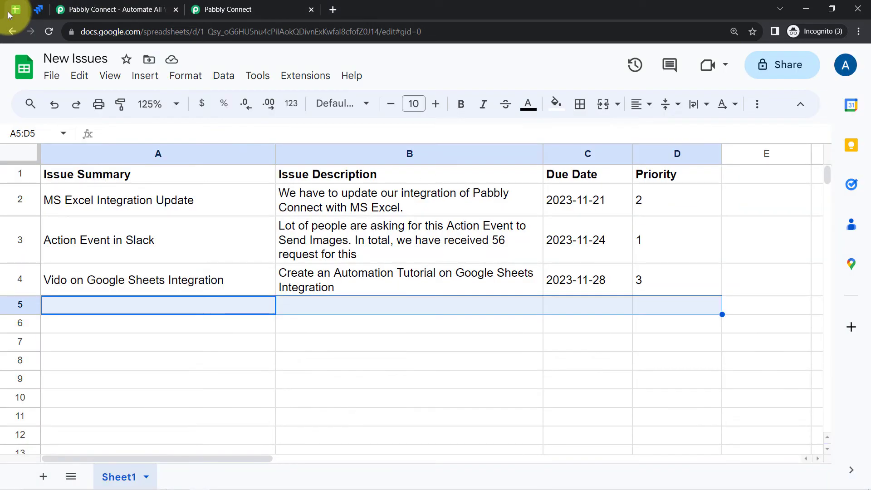
Switch to Pabbly Connect, expand the Jira Software action step and set its action event to Create Issue
{"action": "left_click", "coordinate": [237, 5]}
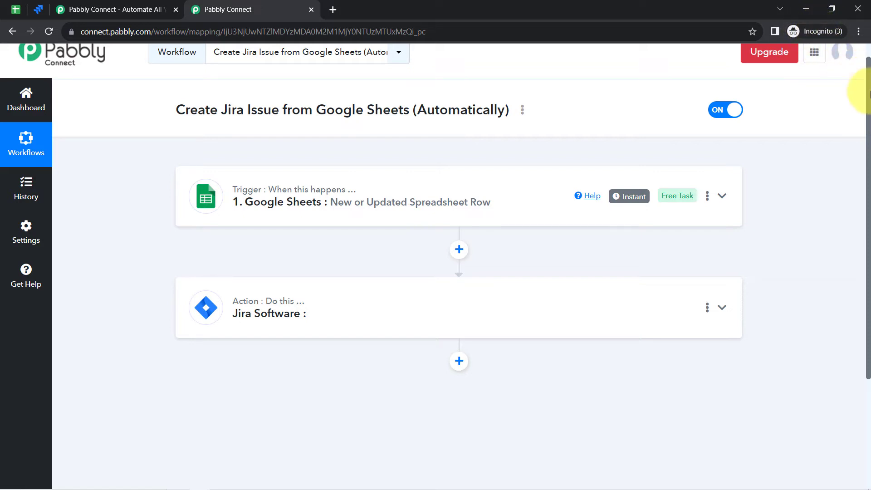
{"action": "left_click_drag", "start_coordinate": [869, 94], "coordinate": [868, 179]}
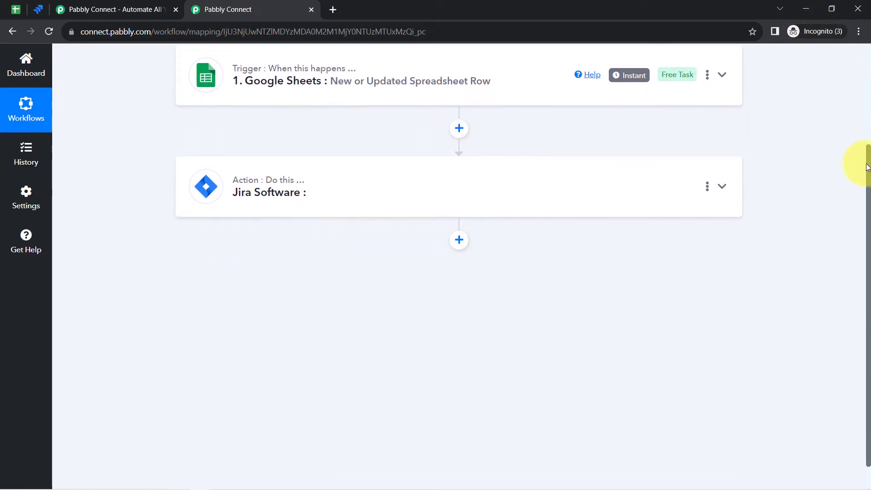
{"action": "left_click", "coordinate": [268, 192]}
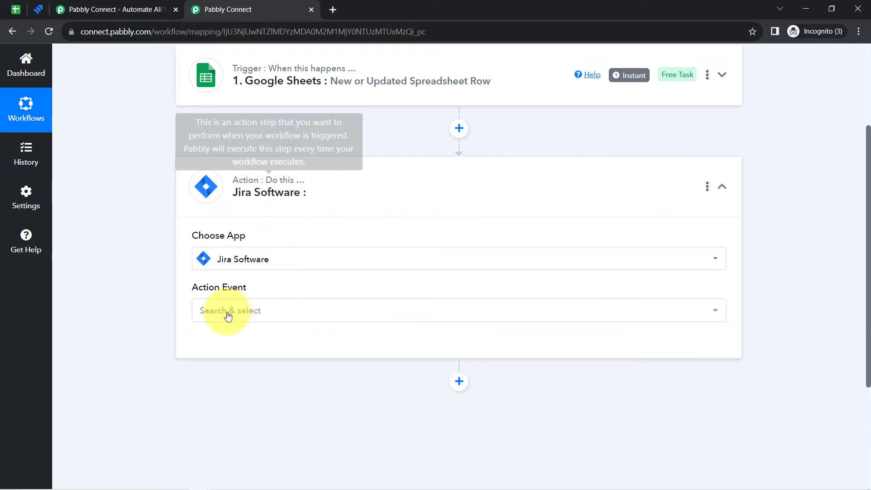
{"action": "left_click", "coordinate": [227, 313]}
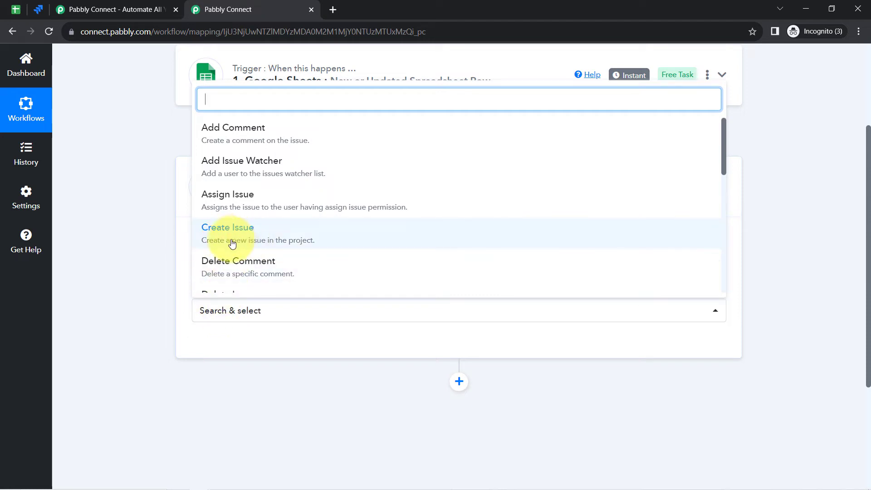
{"action": "left_click", "coordinate": [279, 246]}
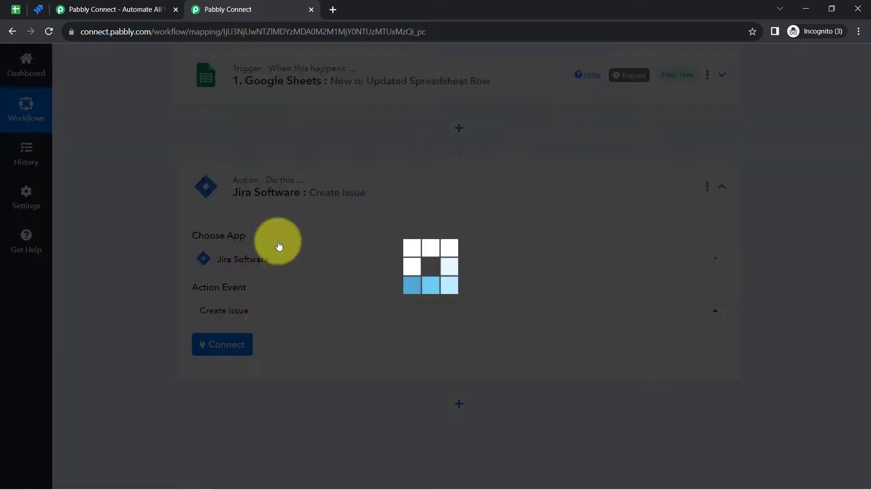
Add a new Jira Software connection for the action and authorize Pabbly to access the Atlassian account
{"action": "left_click", "coordinate": [223, 345]}
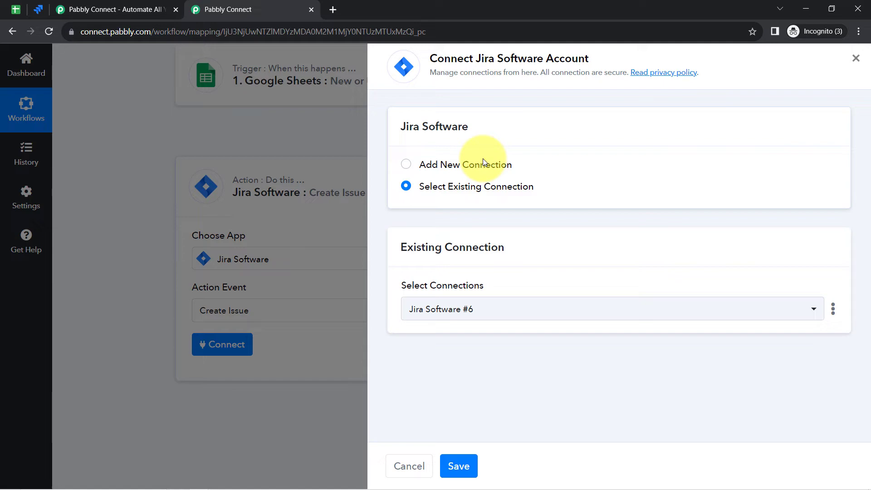
{"action": "left_click", "coordinate": [485, 165]}
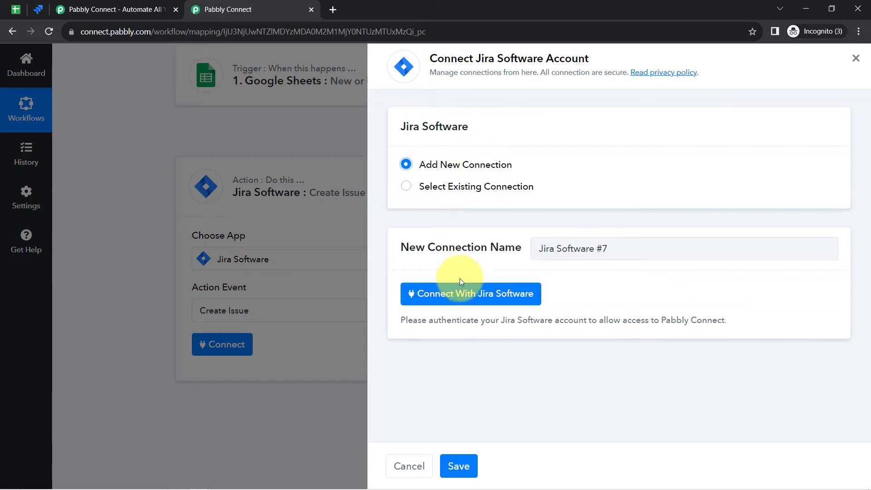
{"action": "left_click", "coordinate": [474, 293]}
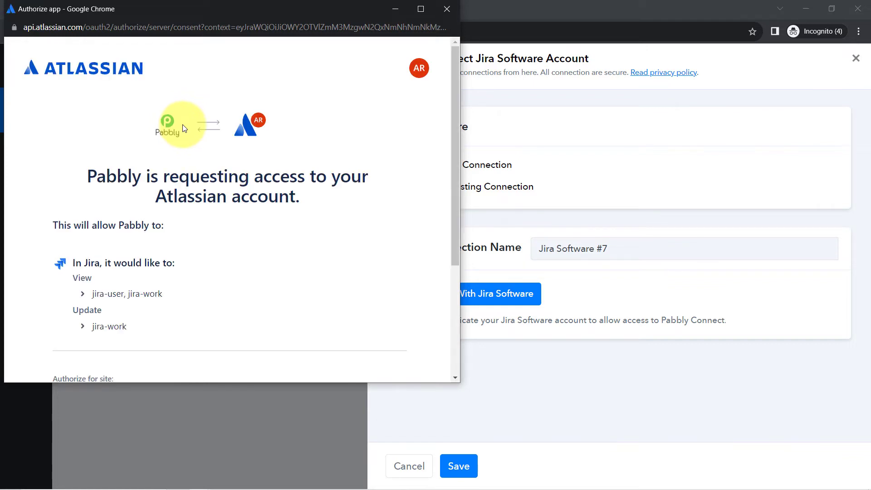
{"action": "left_click_drag", "start_coordinate": [456, 115], "coordinate": [436, 230]}
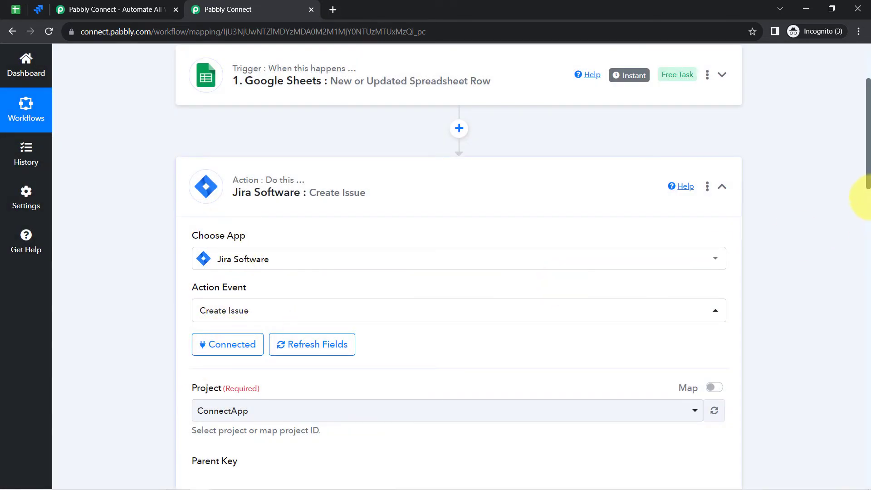
Check the project list in Jira, return to Pabbly Connect and set the action's Project to Demo service project
{"action": "left_click_drag", "start_coordinate": [870, 174], "coordinate": [869, 224]}
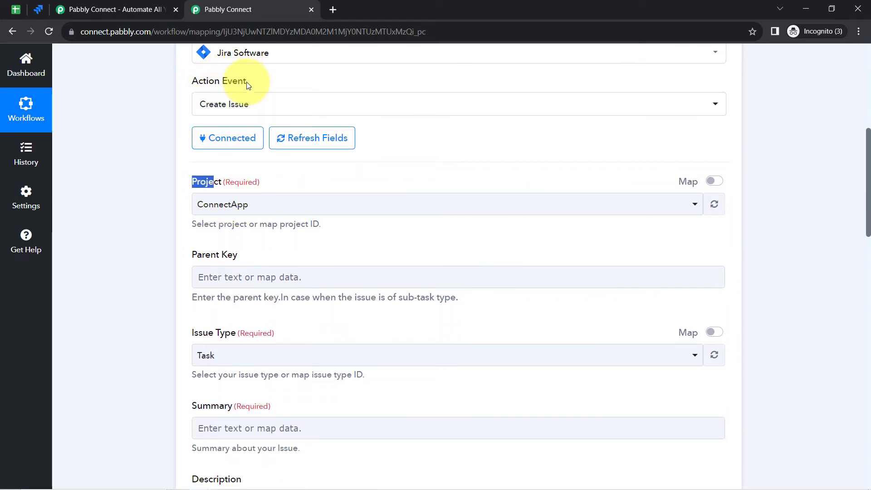
{"action": "left_click", "coordinate": [220, 201]}
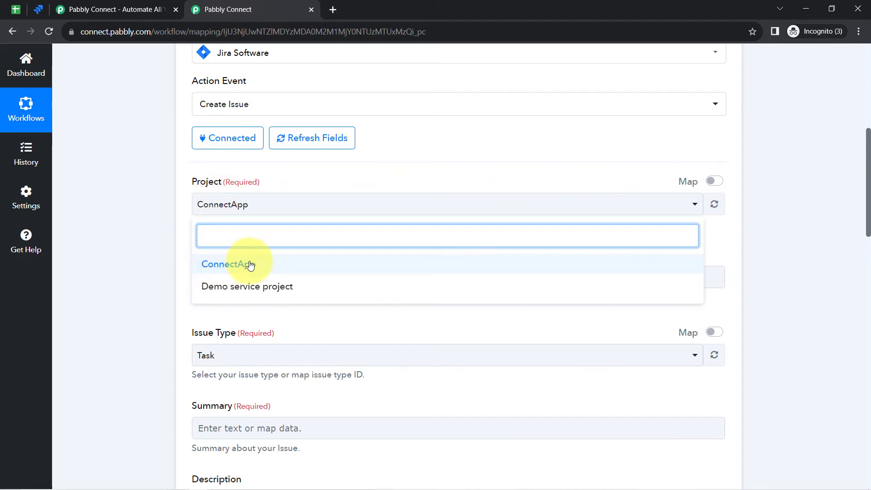
{"action": "left_click", "coordinate": [36, 10]}
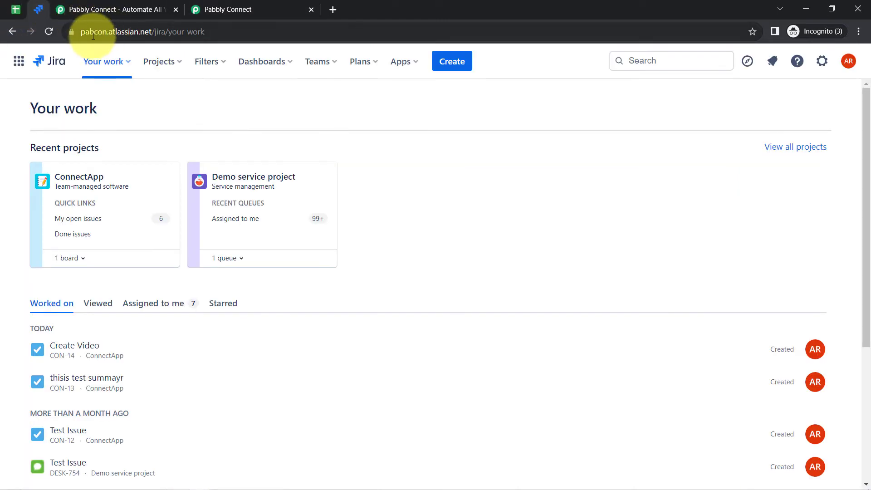
{"action": "left_click", "coordinate": [159, 64]}
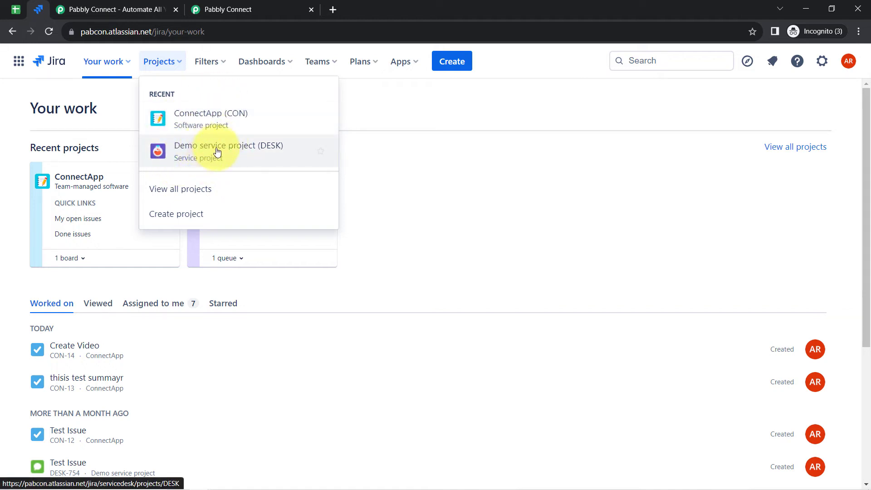
{"action": "left_click", "coordinate": [249, 9]}
{"action": "left_click", "coordinate": [219, 286]}
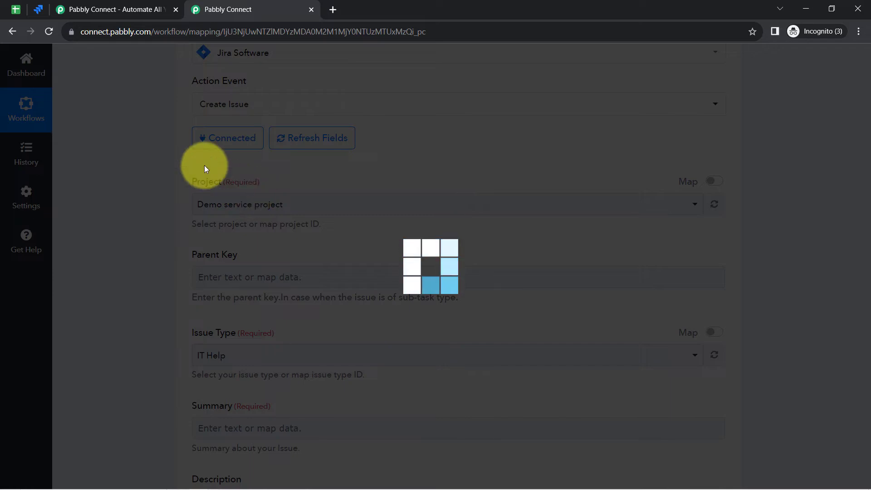
Compare the issue columns in Google Sheets with the Jira action fields in Pabbly Connect, and read the Parent Key hint
{"action": "left_click", "coordinate": [16, 10]}
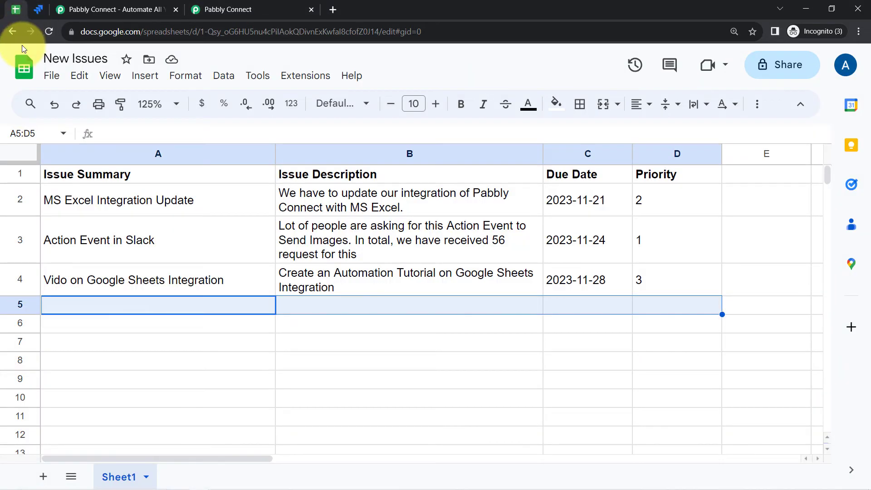
{"action": "left_click", "coordinate": [40, 9]}
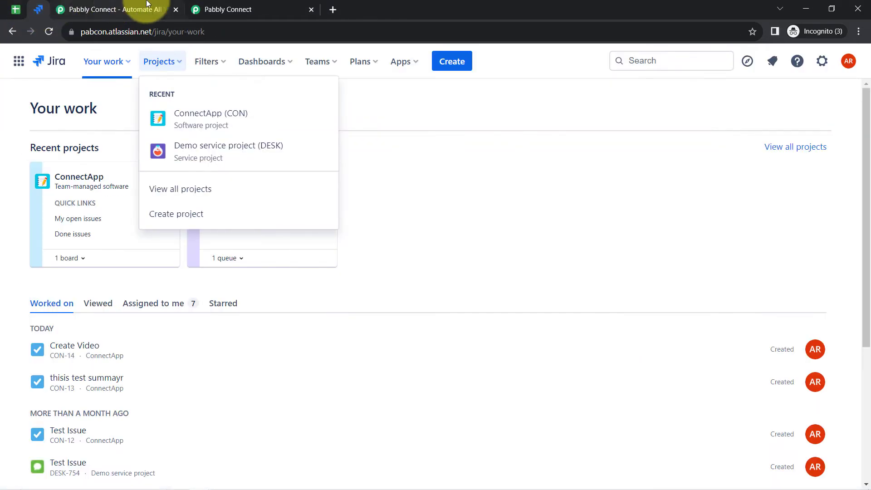
{"action": "left_click", "coordinate": [218, 10]}
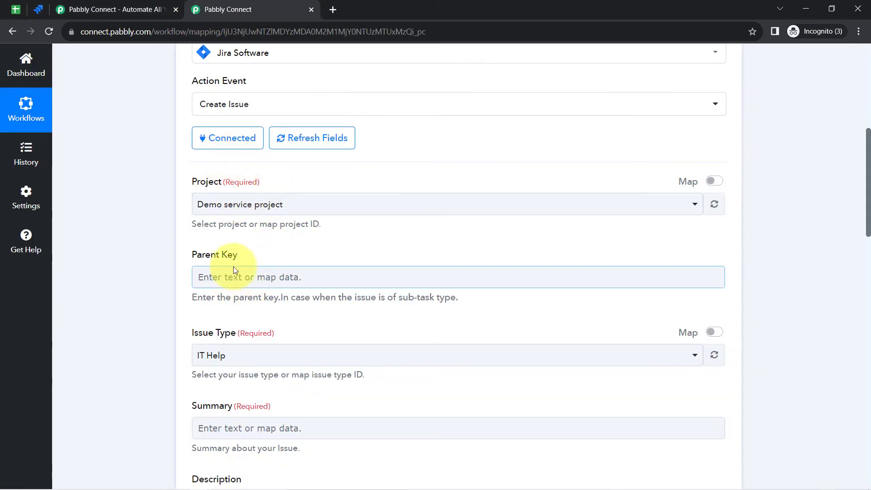
{"action": "scroll", "coordinate": [856, 185], "scroll_direction": "down", "scroll_amount": 6}
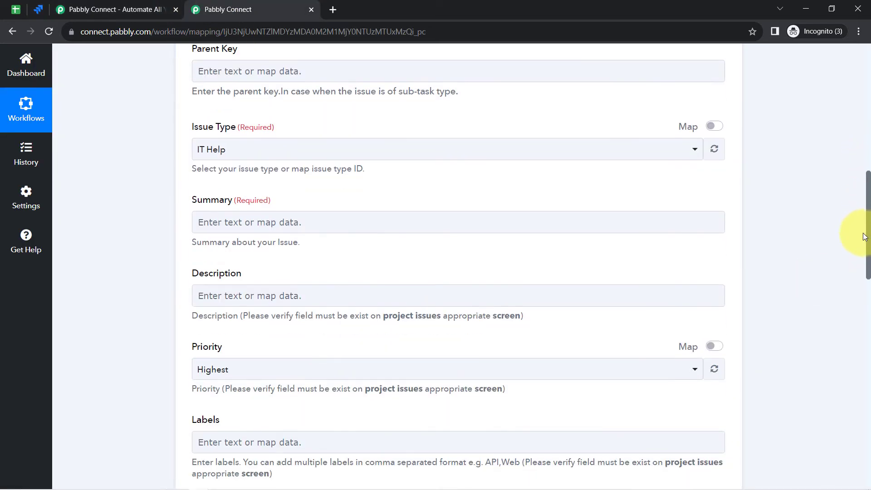
{"action": "scroll", "coordinate": [852, 167], "scroll_direction": "up", "scroll_amount": 6}
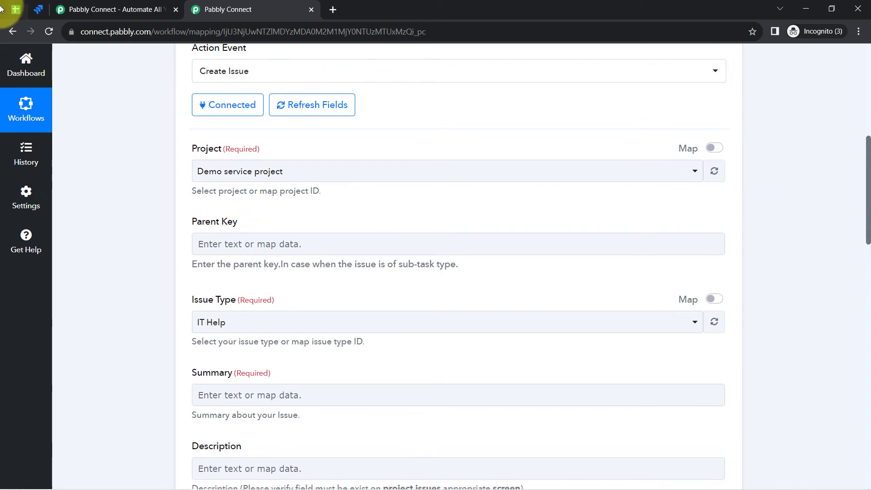
{"action": "left_click", "coordinate": [15, 9]}
{"action": "left_click", "coordinate": [150, 205]}
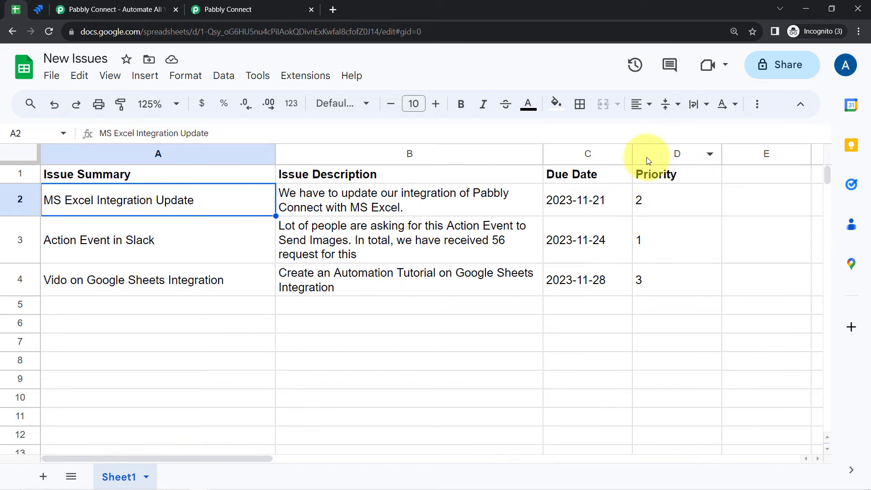
{"action": "left_click", "coordinate": [206, 5]}
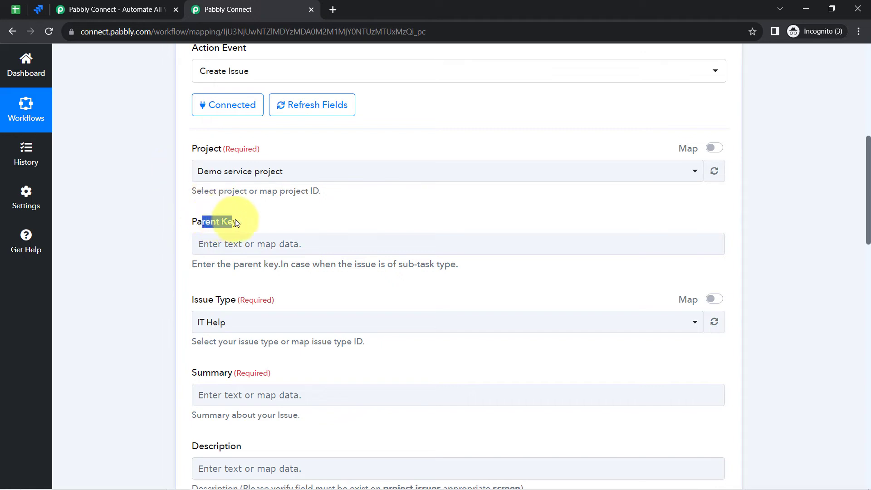
{"action": "left_click_drag", "start_coordinate": [304, 265], "coordinate": [423, 266]}
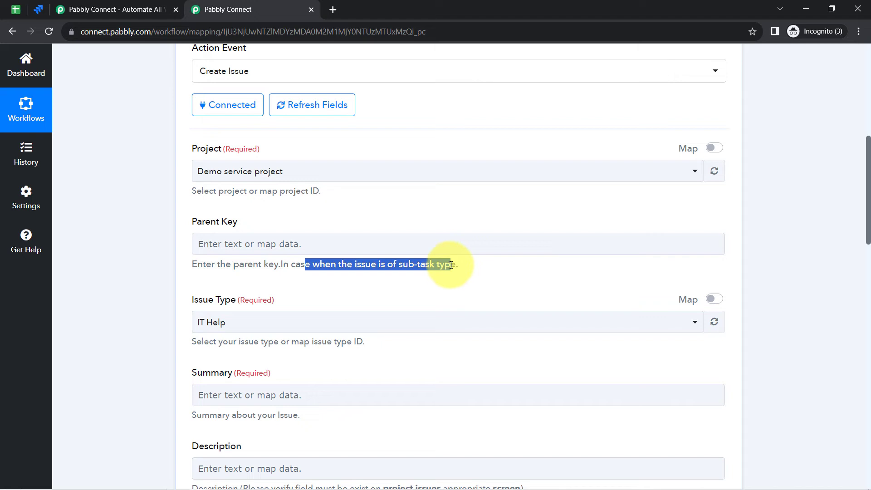
{"action": "left_click", "coordinate": [134, 208]}
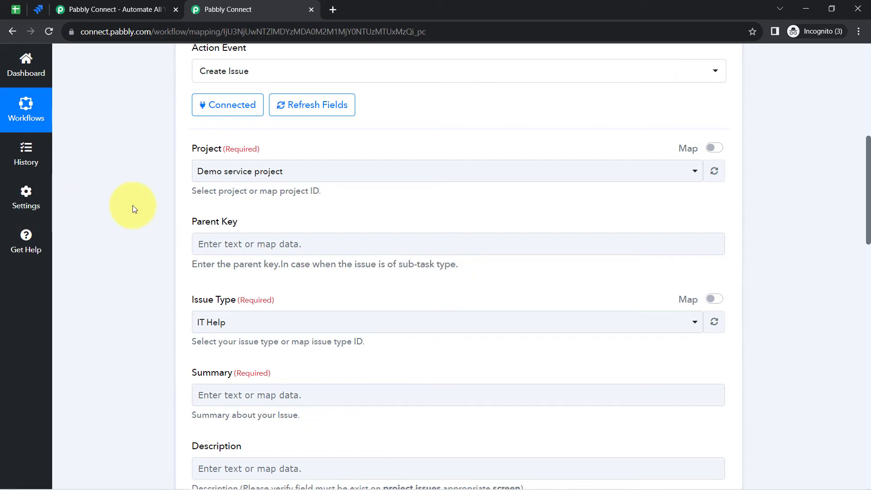
Set the Issue Type of the Jira action to Task
{"action": "left_click_drag", "start_coordinate": [868, 168], "coordinate": [865, 194]}
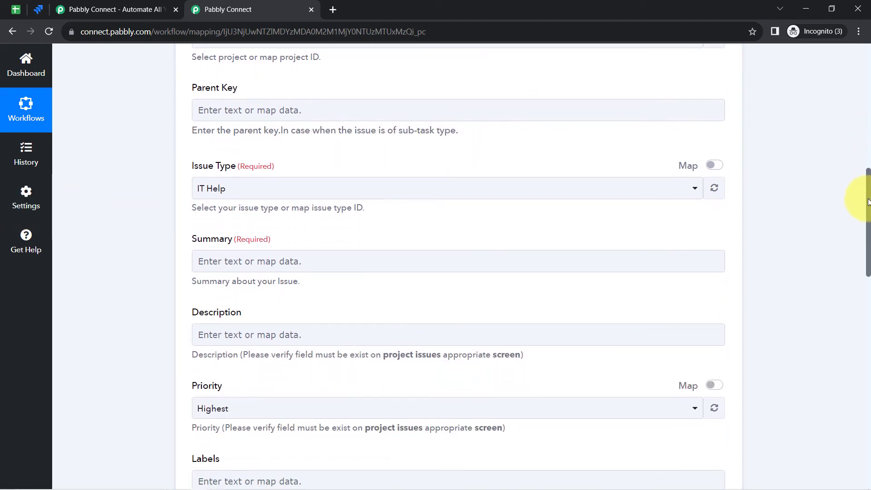
{"action": "left_click", "coordinate": [277, 187]}
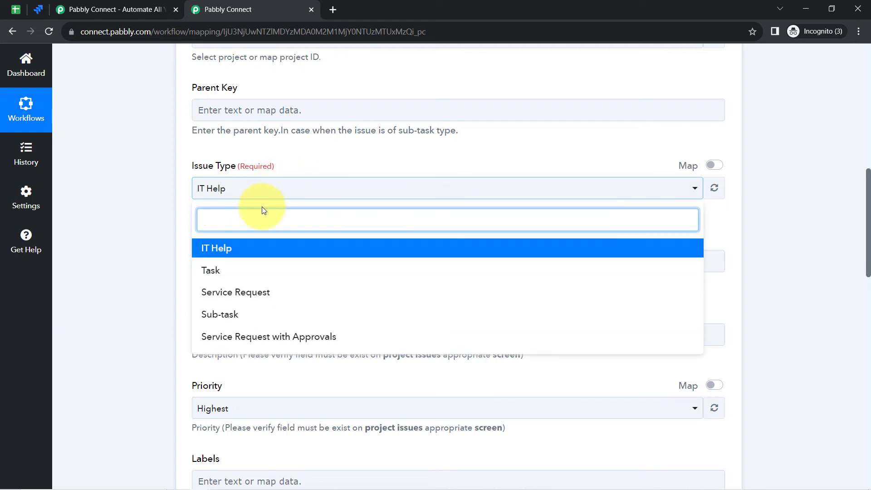
{"action": "left_click", "coordinate": [221, 272]}
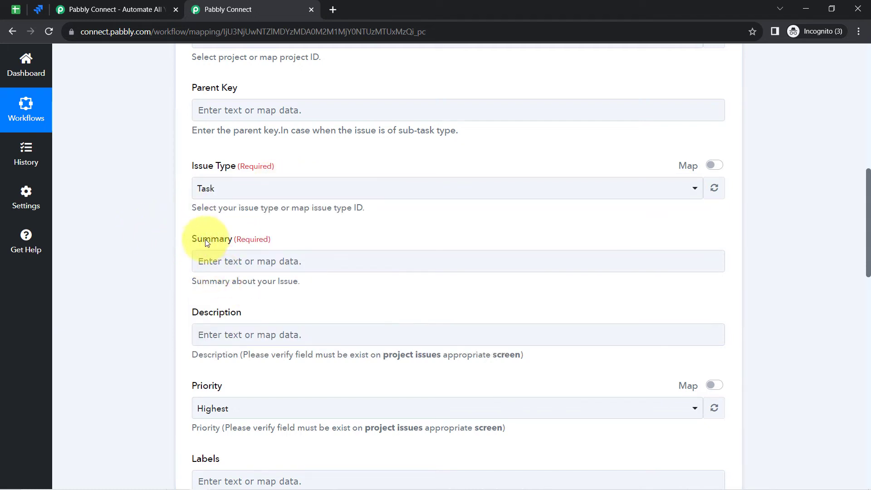
Check the sheet for the Summary data, and examine Issue Summary and Issue Description in the Google Sheets trigger's received response
{"action": "left_click_drag", "start_coordinate": [197, 239], "coordinate": [242, 239]}
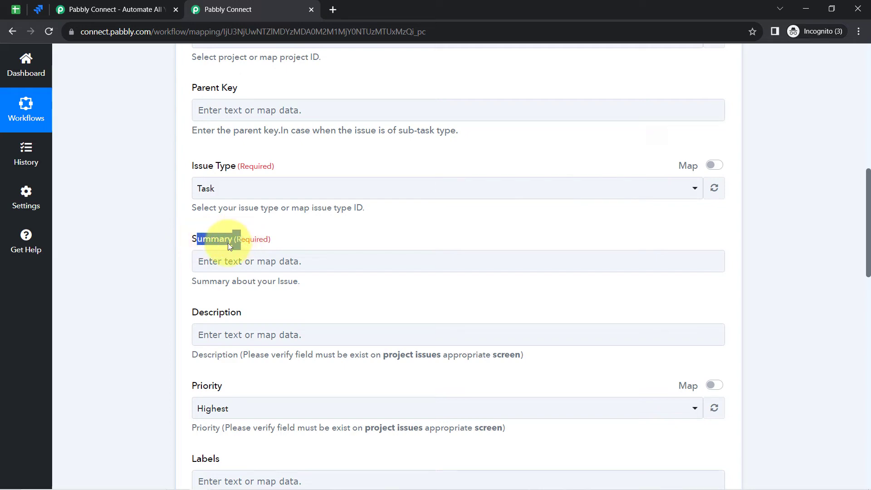
{"action": "left_click", "coordinate": [16, 9]}
{"action": "left_click", "coordinate": [251, 5]}
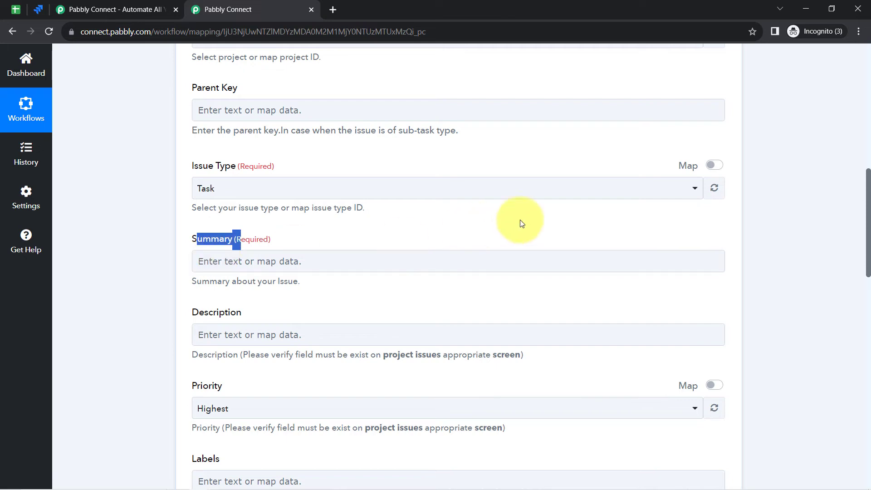
{"action": "left_click_drag", "start_coordinate": [870, 253], "coordinate": [856, 154]}
{"action": "left_click", "coordinate": [333, 155]}
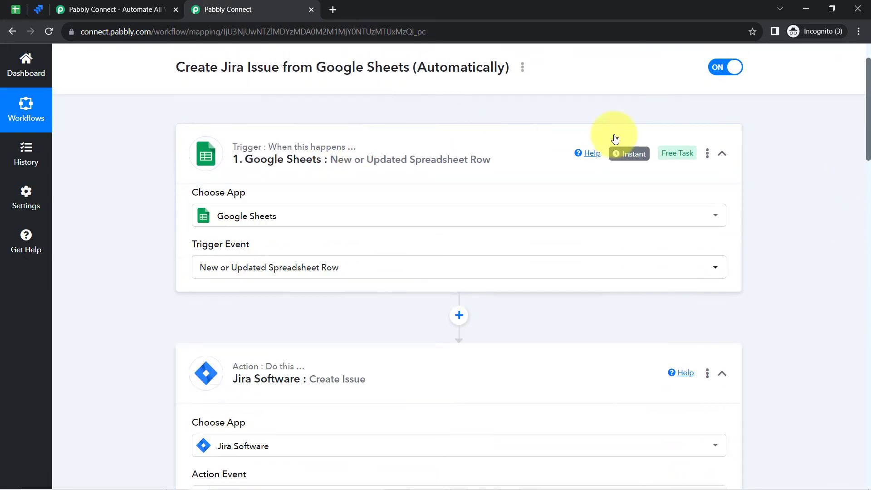
{"action": "left_click_drag", "start_coordinate": [862, 97], "coordinate": [856, 195]}
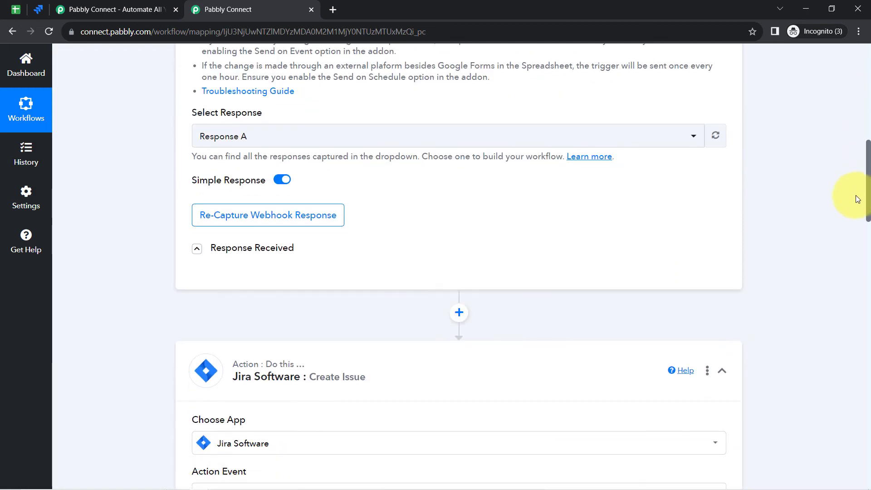
{"action": "left_click", "coordinate": [223, 180]}
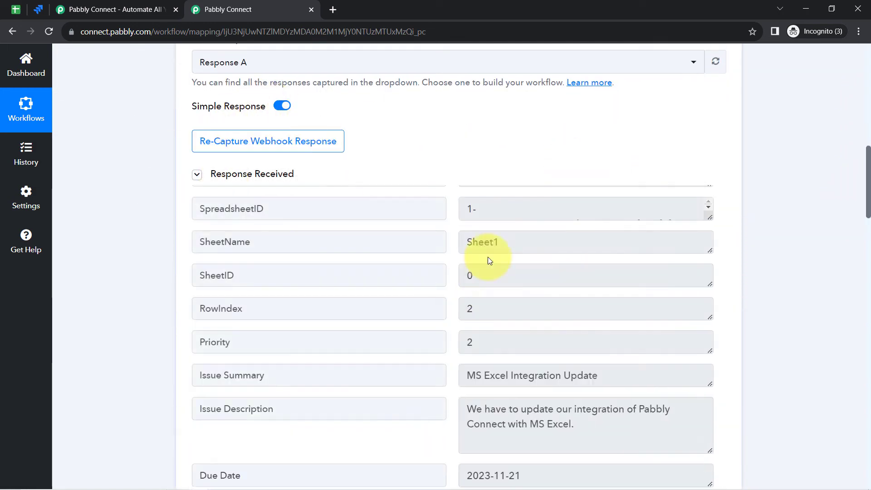
{"action": "left_click_drag", "start_coordinate": [520, 376], "coordinate": [464, 379]}
{"action": "left_click_drag", "start_coordinate": [513, 410], "coordinate": [452, 411]}
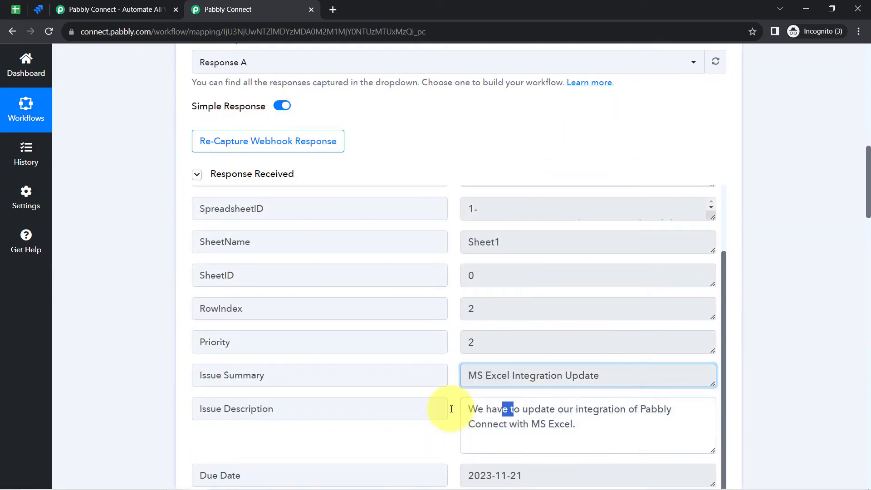
Map the Summary field of the Jira action to Issue Summary from the Google Sheets trigger
{"action": "left_click_drag", "start_coordinate": [868, 203], "coordinate": [817, 333]}
{"action": "scroll", "coordinate": [820, 337], "scroll_direction": "down", "scroll_amount": 3}
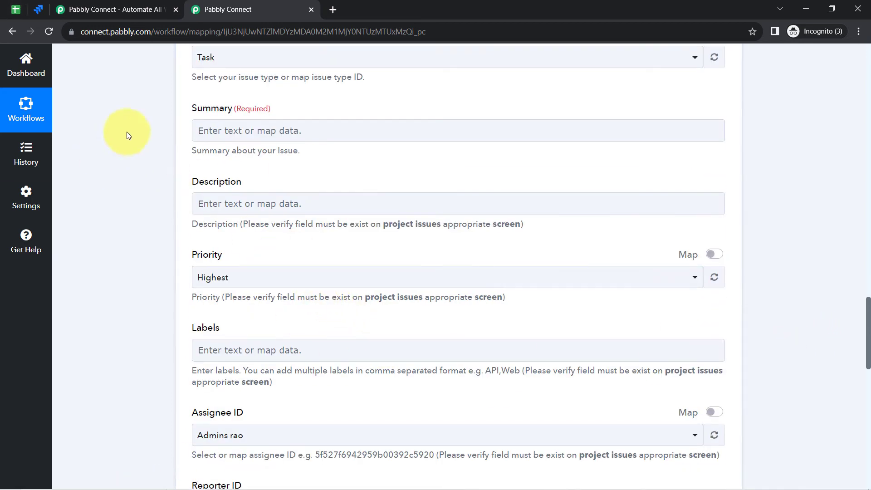
{"action": "left_click", "coordinate": [209, 131]}
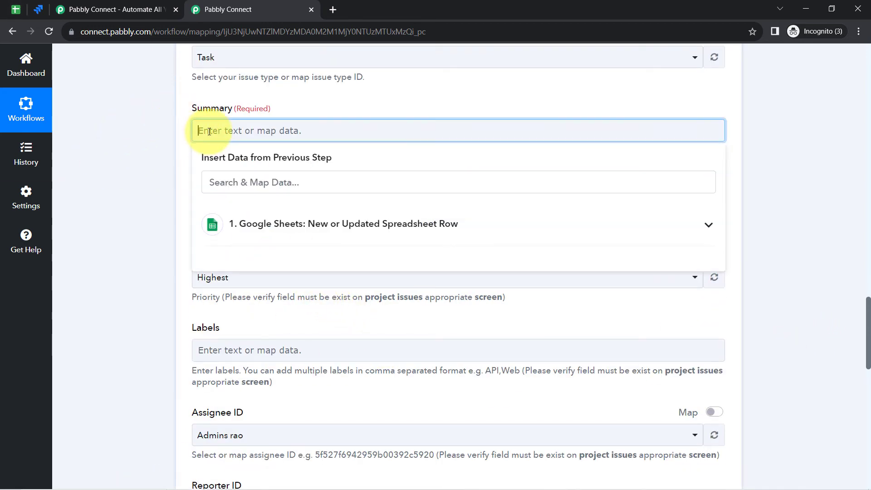
{"action": "left_click", "coordinate": [181, 133]}
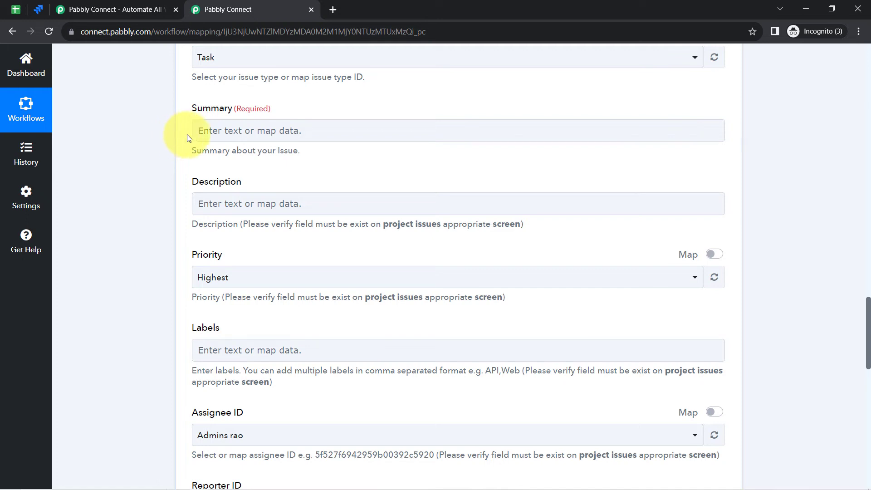
{"action": "left_click", "coordinate": [214, 128]}
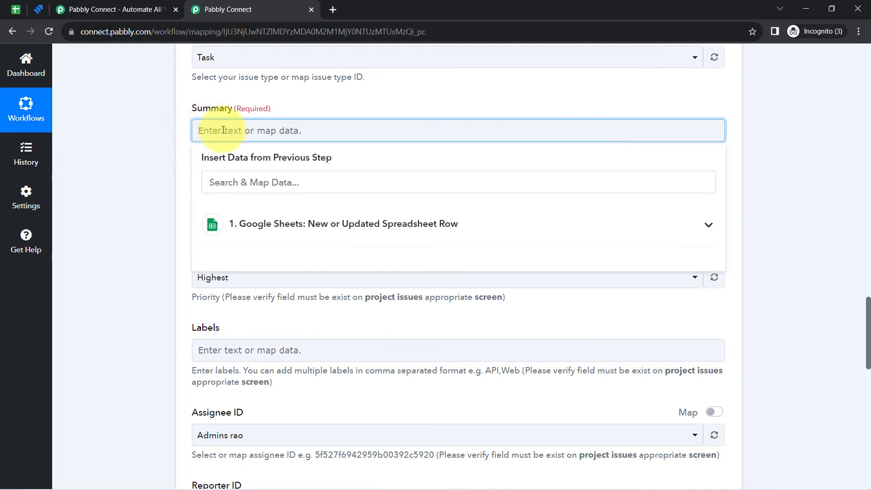
{"action": "left_click", "coordinate": [255, 236]}
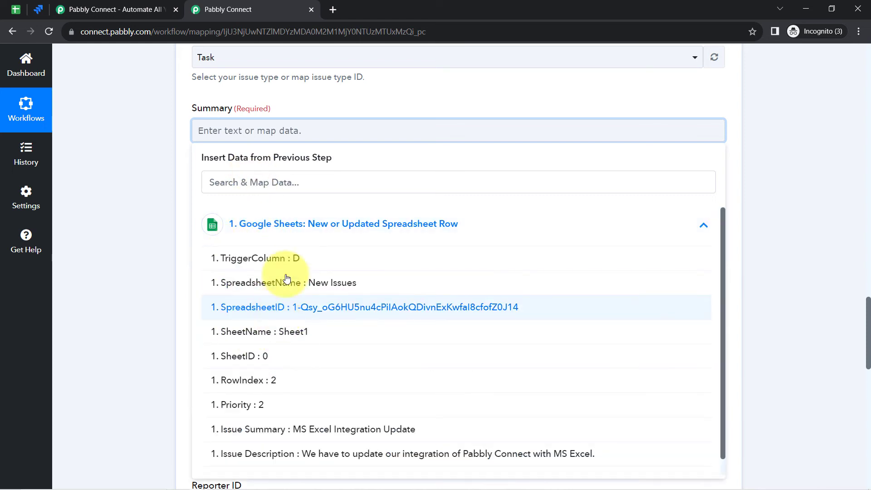
{"action": "left_click", "coordinate": [342, 431]}
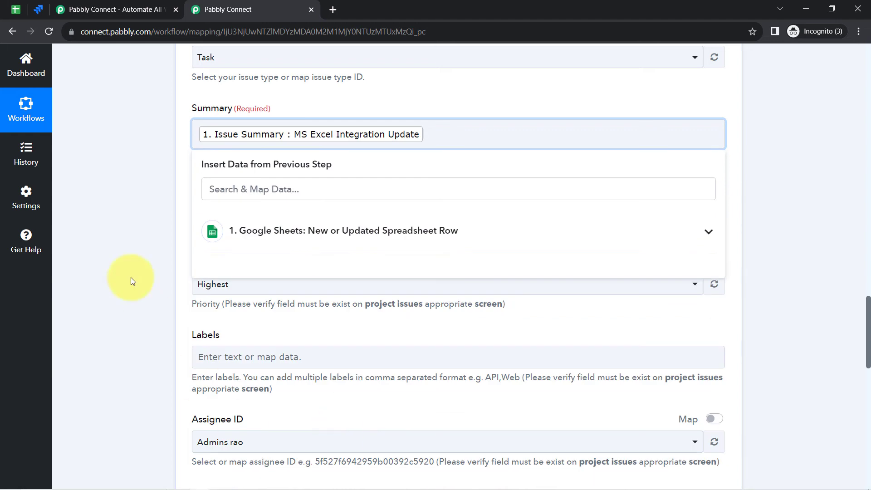
{"action": "left_click", "coordinate": [144, 129]}
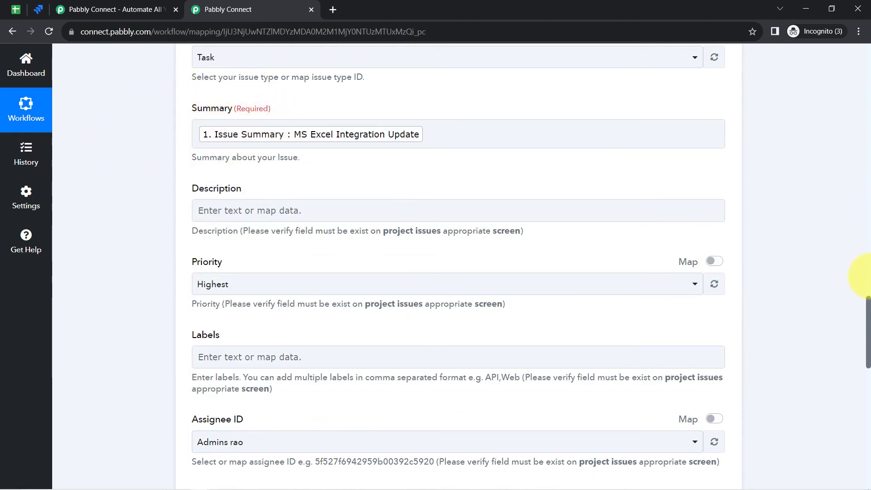
Map the Description field of the Jira action to Issue Description from the Google Sheets trigger
{"action": "scroll", "coordinate": [861, 281], "scroll_direction": "down", "scroll_amount": 1}
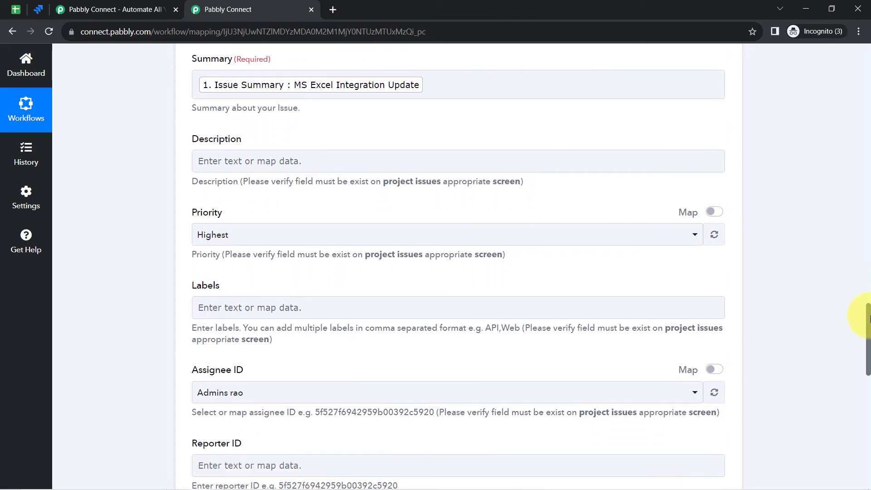
{"action": "left_click", "coordinate": [257, 168]}
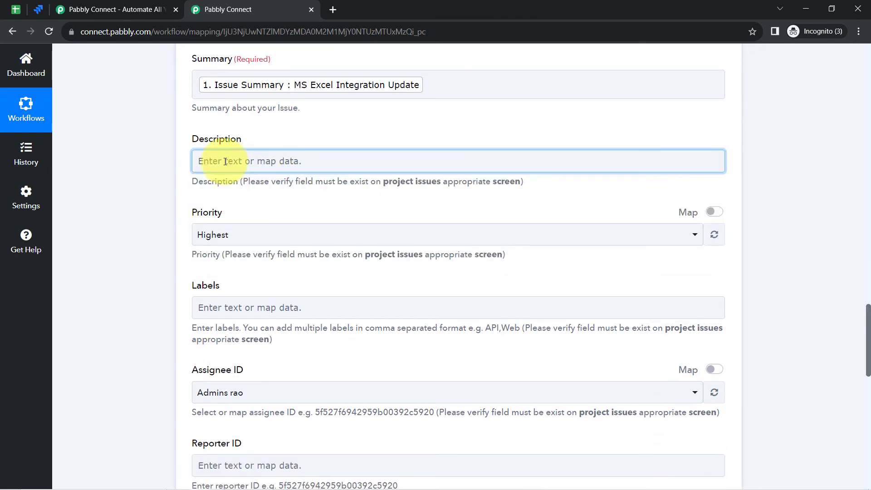
{"action": "scroll", "coordinate": [868, 325], "scroll_direction": "down", "scroll_amount": 1}
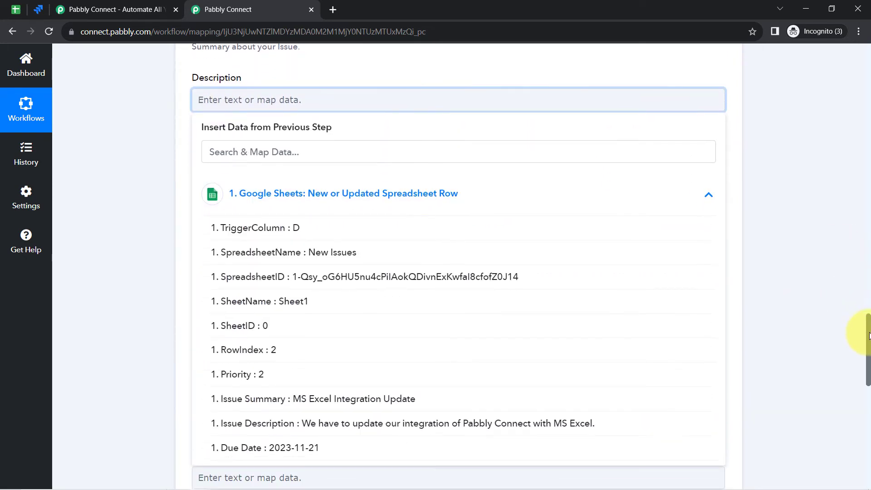
{"action": "left_click", "coordinate": [291, 423]}
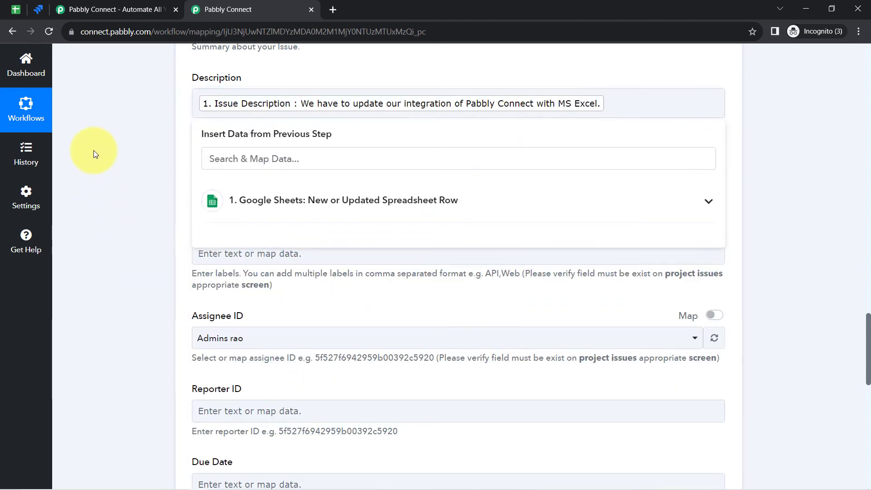
{"action": "left_click", "coordinate": [93, 151]}
{"action": "left_click", "coordinate": [236, 149]}
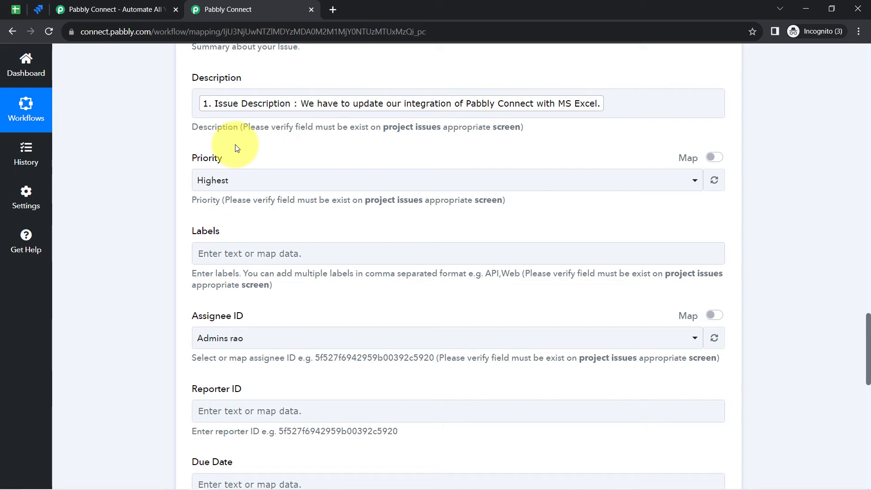
{"action": "left_click", "coordinate": [212, 254]}
{"action": "type", "text": "argdfv"}
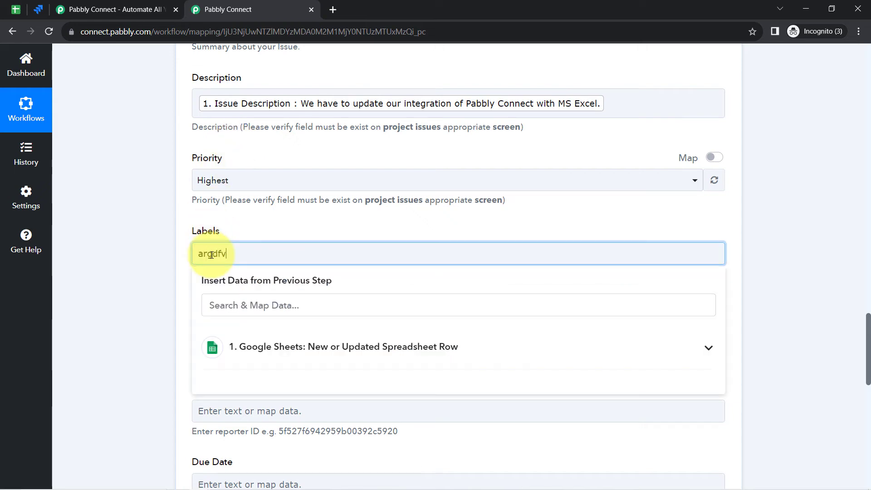
{"action": "type", "text": "dfv"}
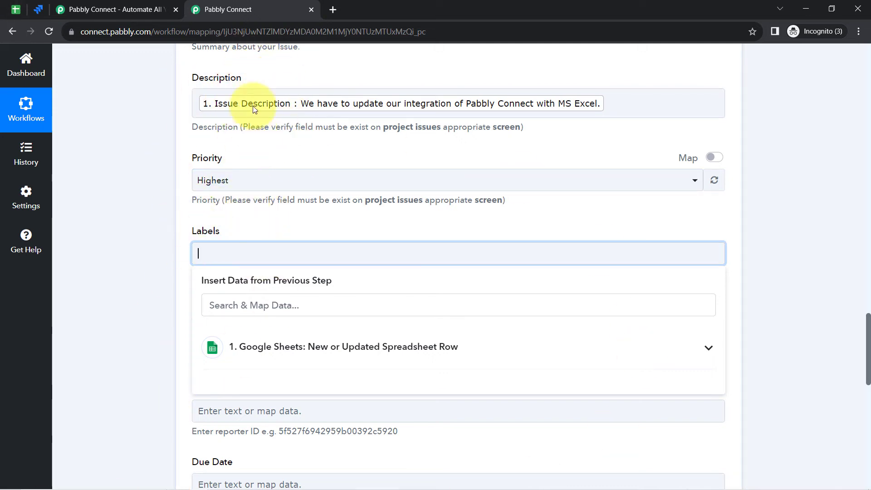
{"action": "left_click", "coordinate": [136, 155]}
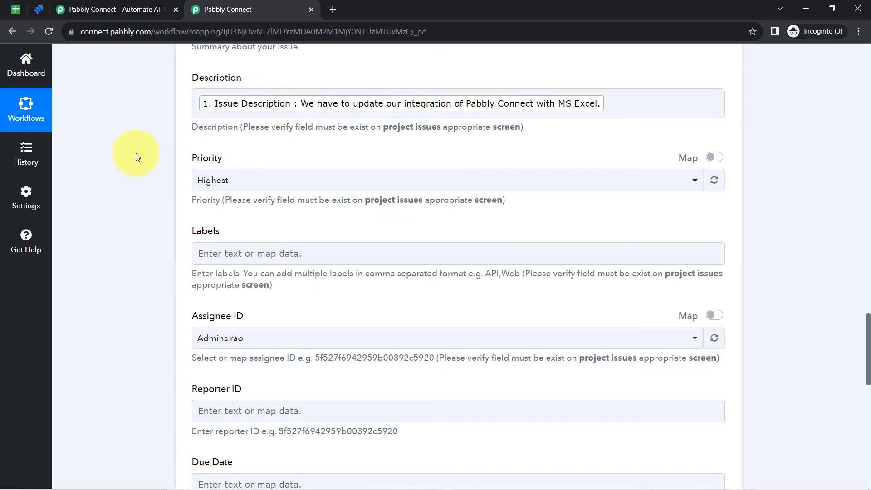
{"action": "left_click", "coordinate": [250, 190]}
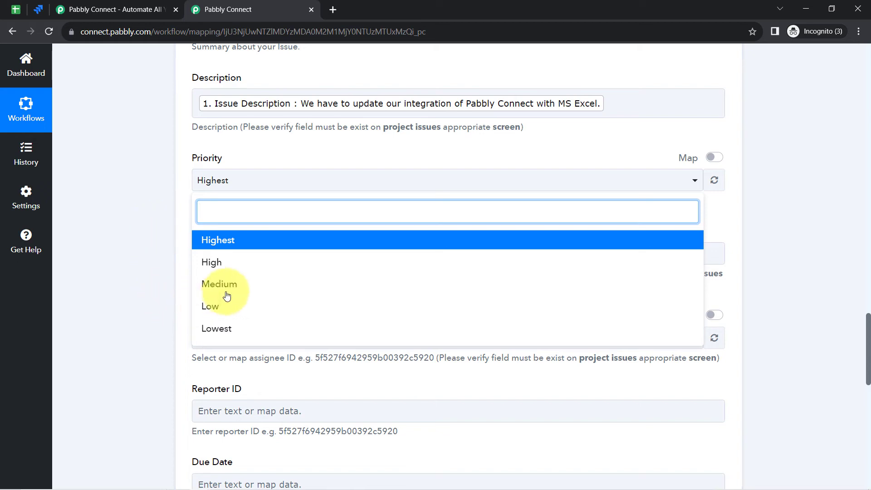
{"action": "left_click", "coordinate": [552, 137]}
{"action": "left_click", "coordinate": [715, 158]}
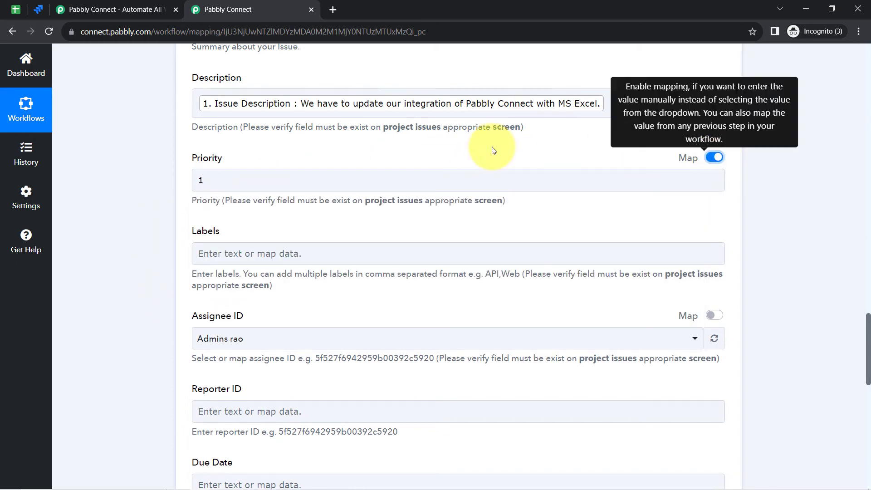
{"action": "left_click", "coordinate": [200, 189]}
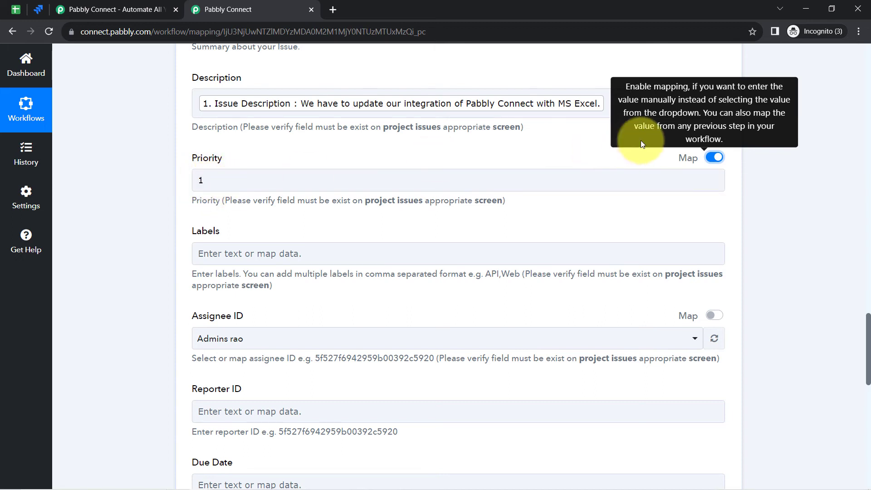
{"action": "left_click", "coordinate": [715, 158]}
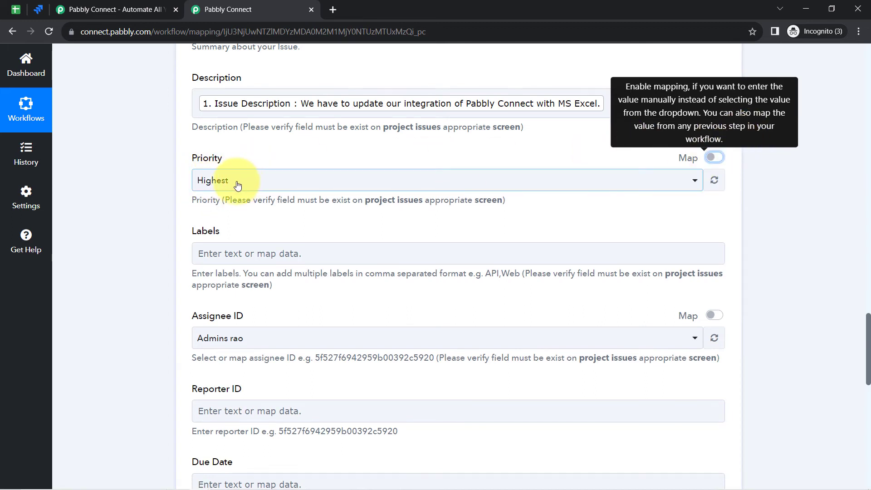
Set the Jira action's Priority to Lowest and enable its mapping to examine the number behind that option
{"action": "left_click", "coordinate": [218, 180]}
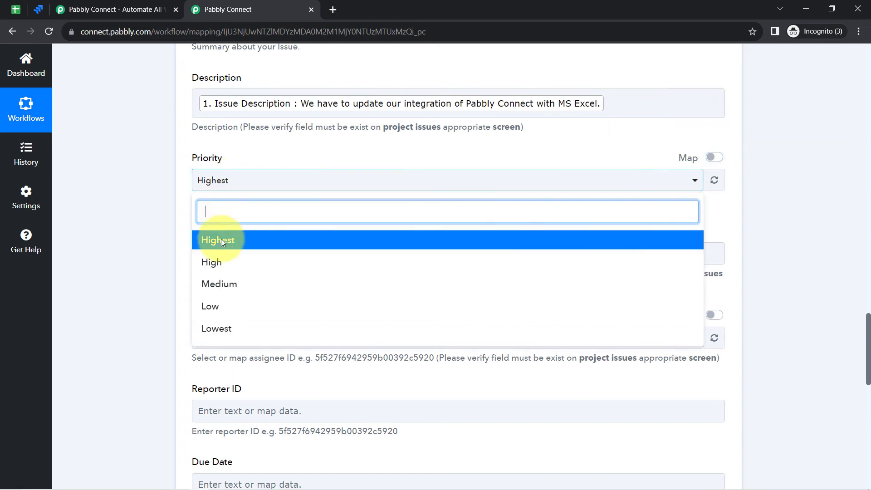
{"action": "left_click", "coordinate": [209, 330]}
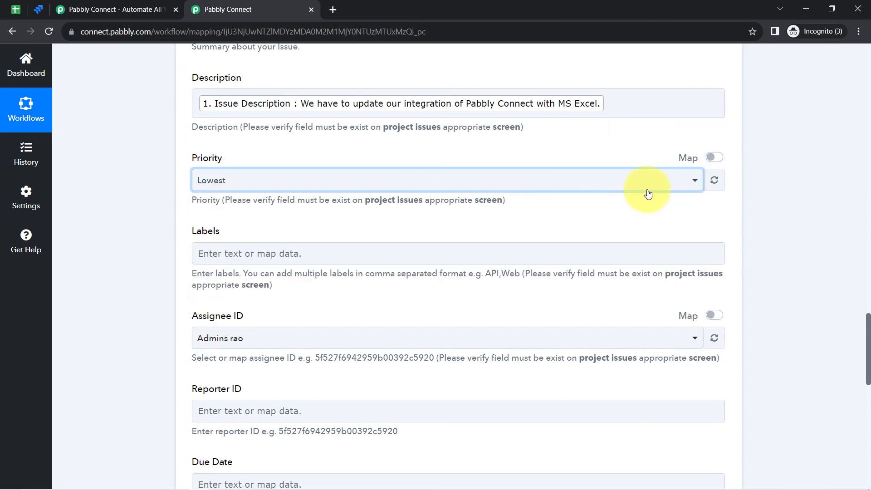
{"action": "left_click", "coordinate": [712, 160]}
{"action": "double_click", "coordinate": [199, 181]}
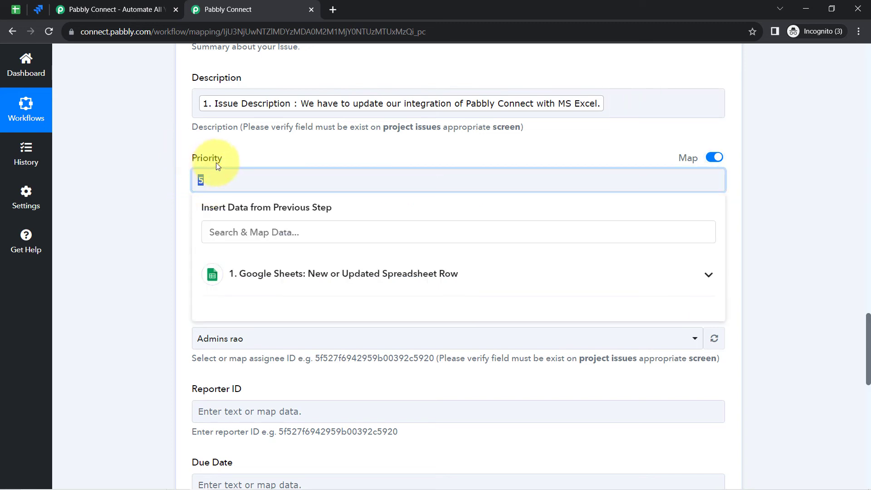
{"action": "left_click", "coordinate": [120, 179]}
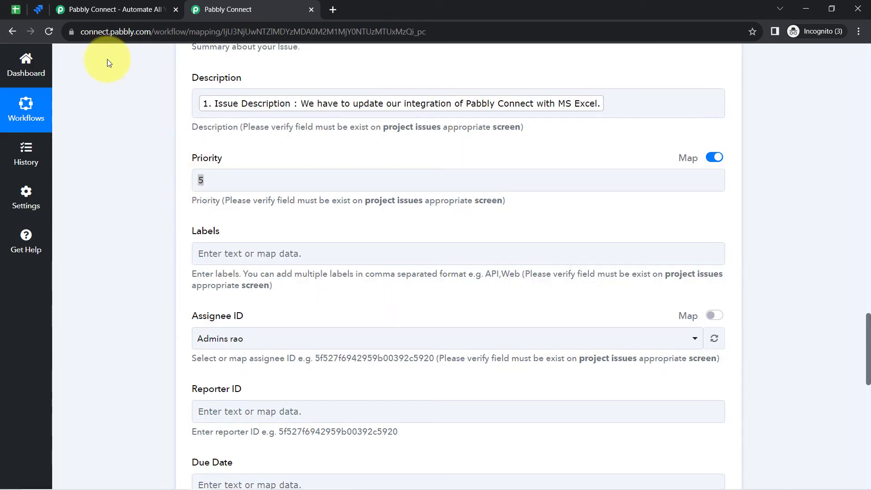
Switch to the New Issues sheet and check the numeric values in the Priority column
{"action": "left_click", "coordinate": [15, 9]}
{"action": "left_click_drag", "start_coordinate": [673, 208], "coordinate": [659, 244]}
{"action": "left_click", "coordinate": [502, 350]}
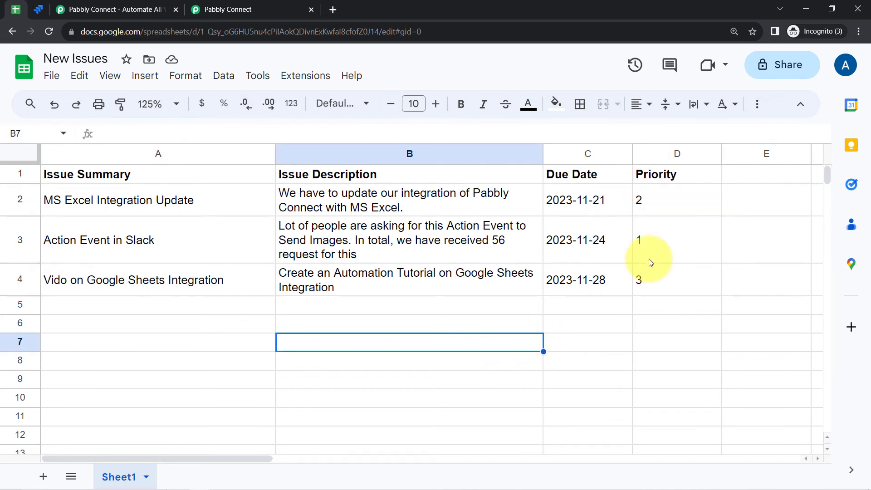
{"action": "left_click", "coordinate": [652, 254]}
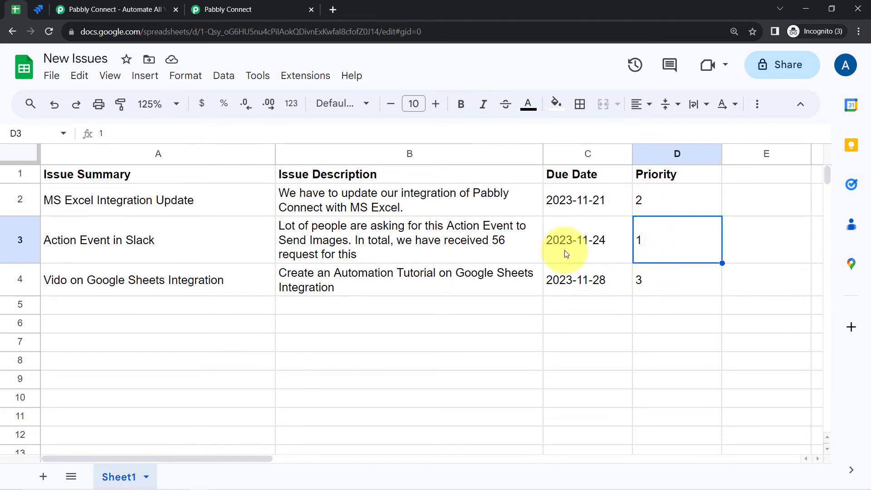
Back in the Pabbly Connect workflow, map the Priority field of the Jira action to Priority from the Google Sheets trigger
{"action": "left_click", "coordinate": [268, 4]}
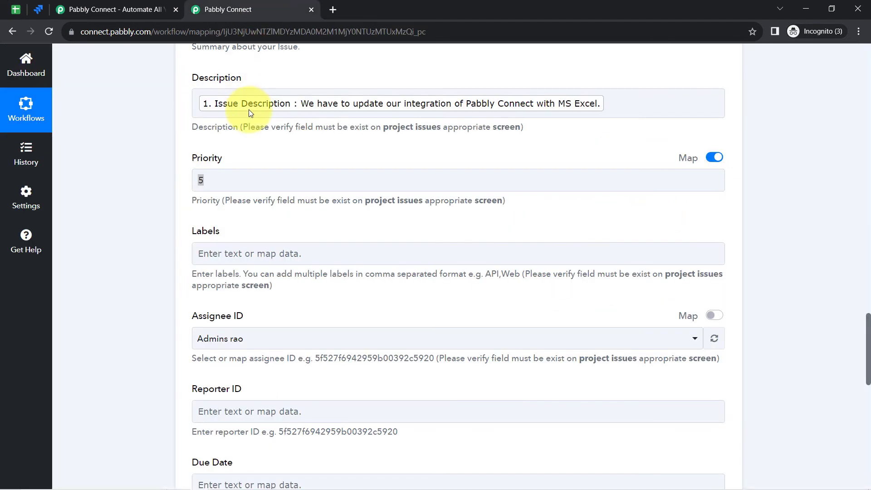
{"action": "double_click", "coordinate": [212, 181]}
{"action": "left_click", "coordinate": [212, 180]}
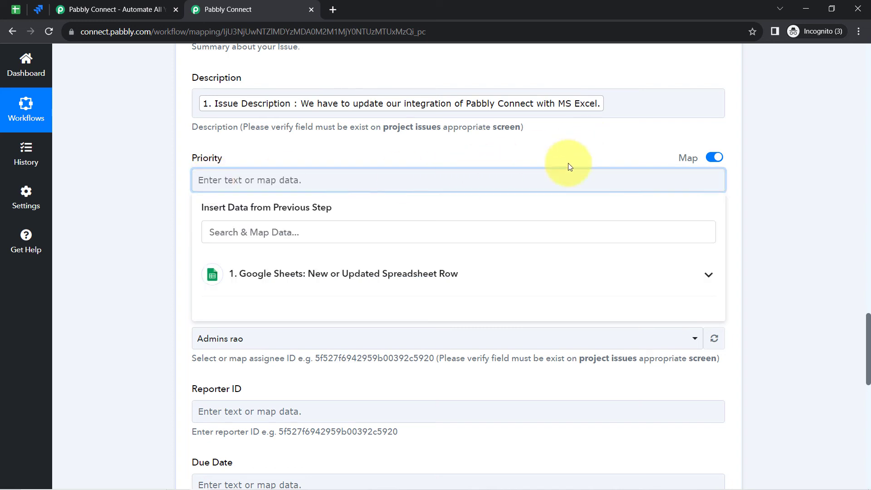
{"action": "left_click", "coordinate": [254, 274]}
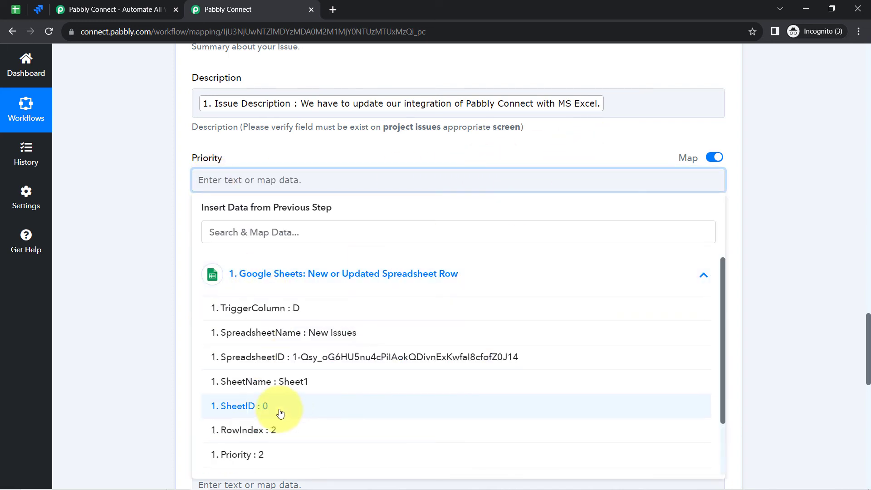
{"action": "left_click", "coordinate": [242, 455]}
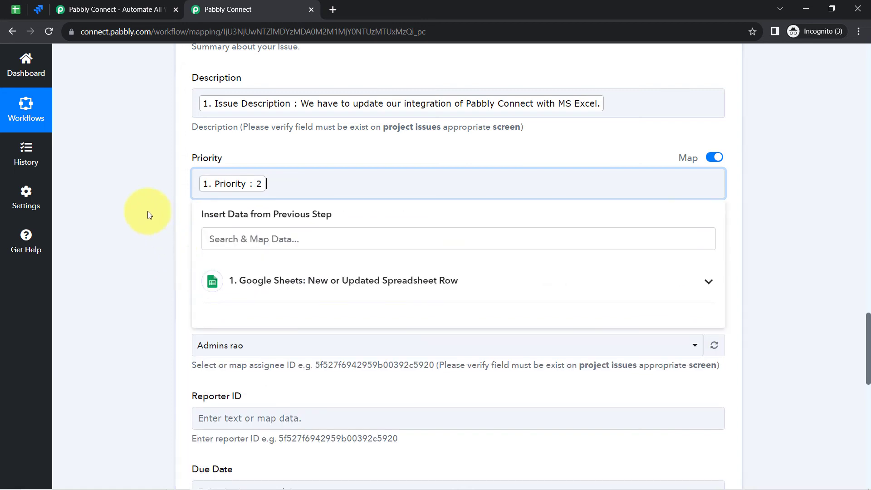
{"action": "left_click", "coordinate": [148, 211]}
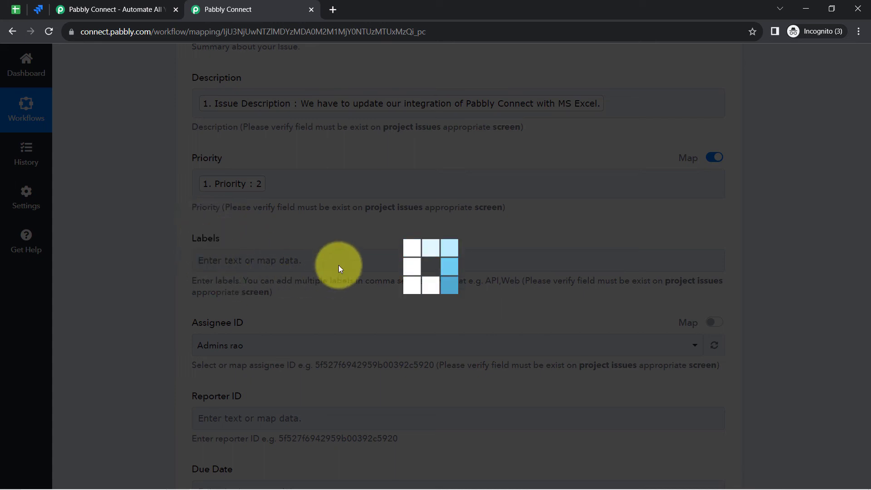
Check the New Issues sheet's columns, including the blank column E beside Priority, and return to the workflow
{"action": "left_click", "coordinate": [9, 12]}
{"action": "left_click", "coordinate": [502, 325]}
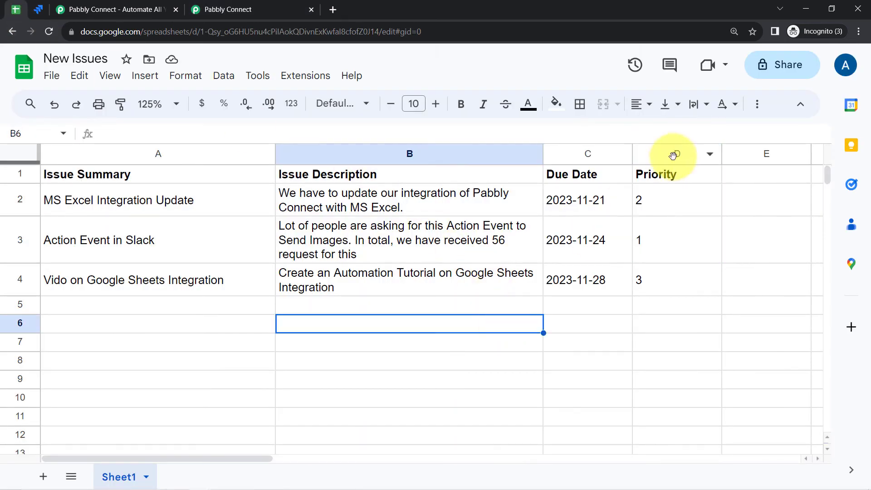
{"action": "left_click", "coordinate": [736, 157]}
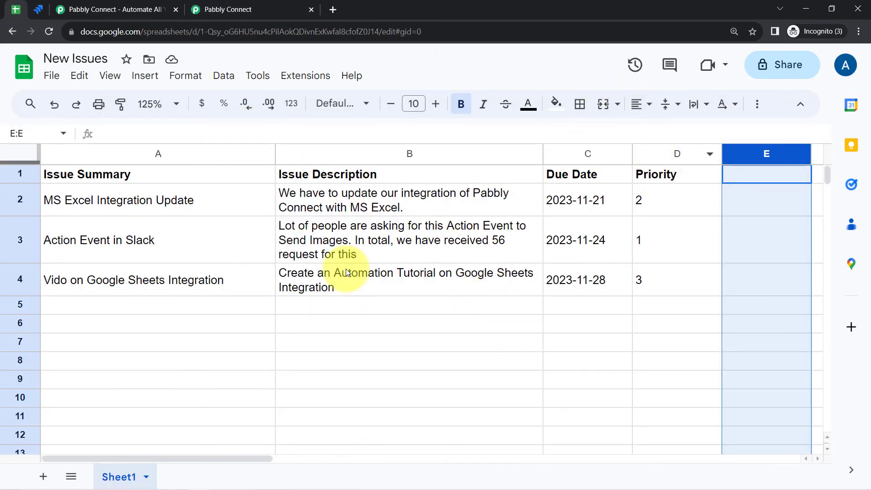
{"action": "left_click", "coordinate": [291, 9]}
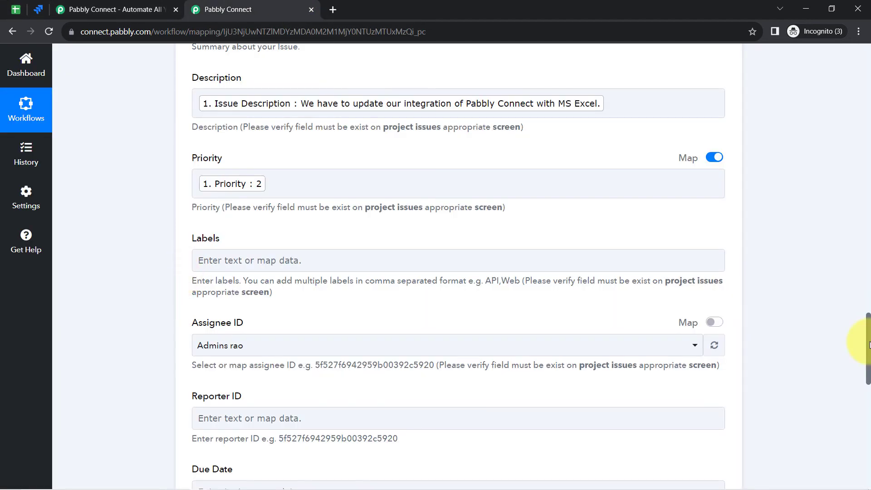
Check which users are available for the Assignee ID of the Jira action
{"action": "left_click_drag", "start_coordinate": [870, 344], "coordinate": [858, 364]}
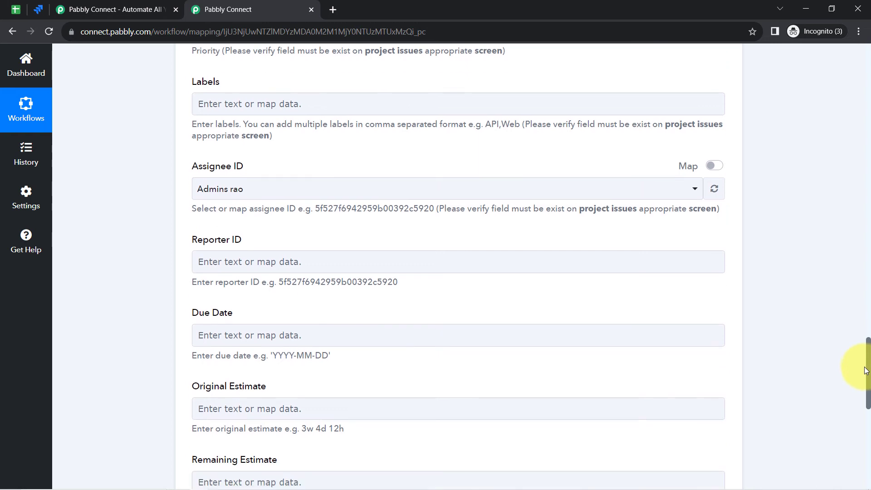
{"action": "left_click", "coordinate": [230, 192]}
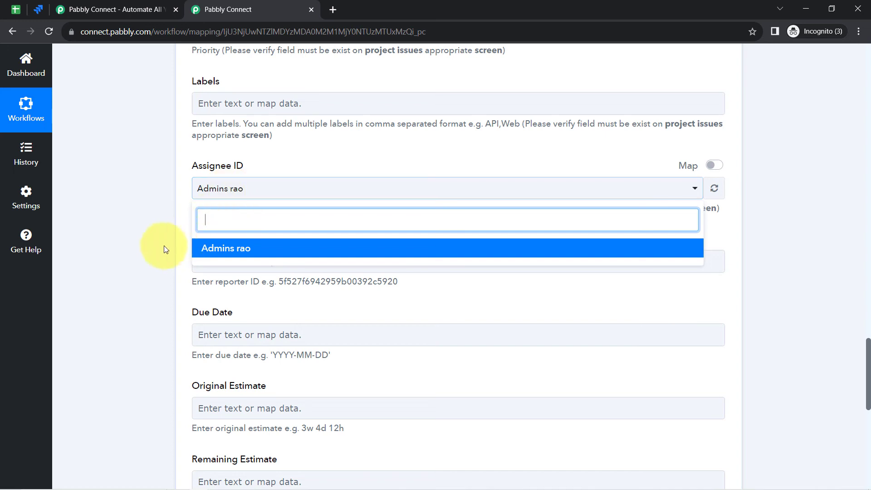
{"action": "left_click", "coordinate": [167, 196]}
{"action": "left_click", "coordinate": [198, 191]}
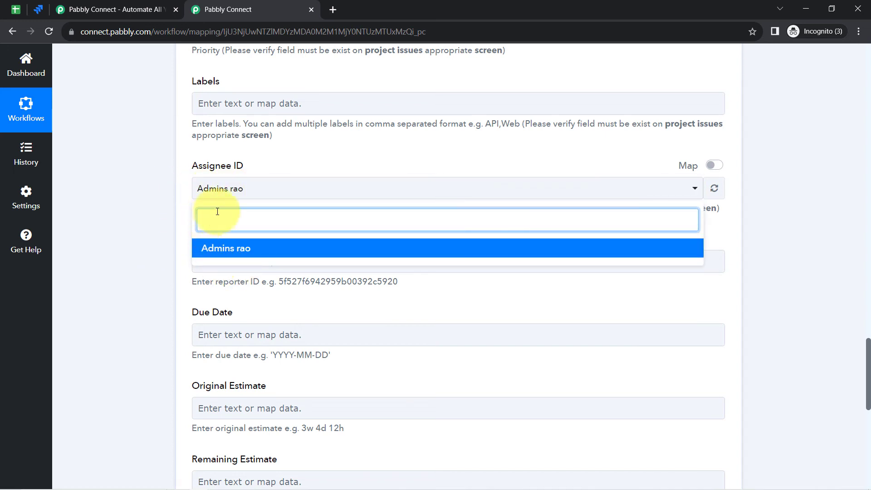
{"action": "left_click", "coordinate": [131, 212]}
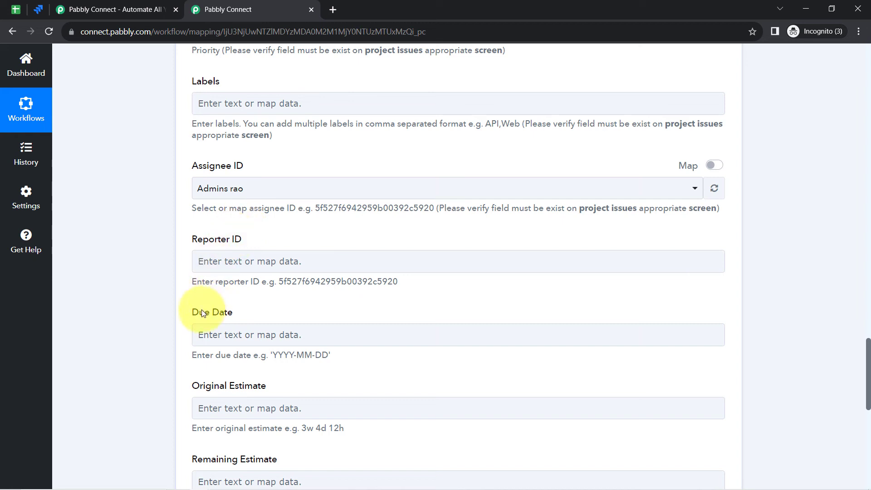
Map the Due Date field of the Jira action to Due Date from the Google Sheets trigger
{"action": "scroll", "coordinate": [865, 367], "scroll_direction": "down", "scroll_amount": 4}
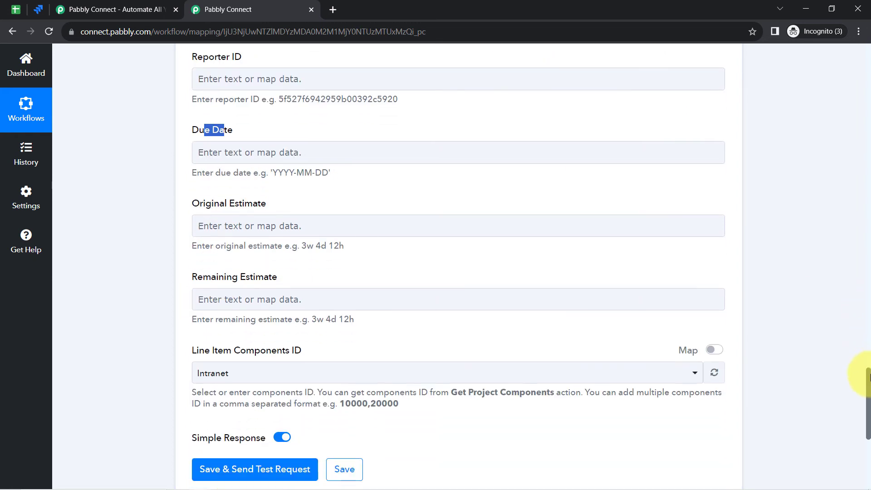
{"action": "left_click", "coordinate": [299, 149]}
{"action": "left_click", "coordinate": [272, 243]}
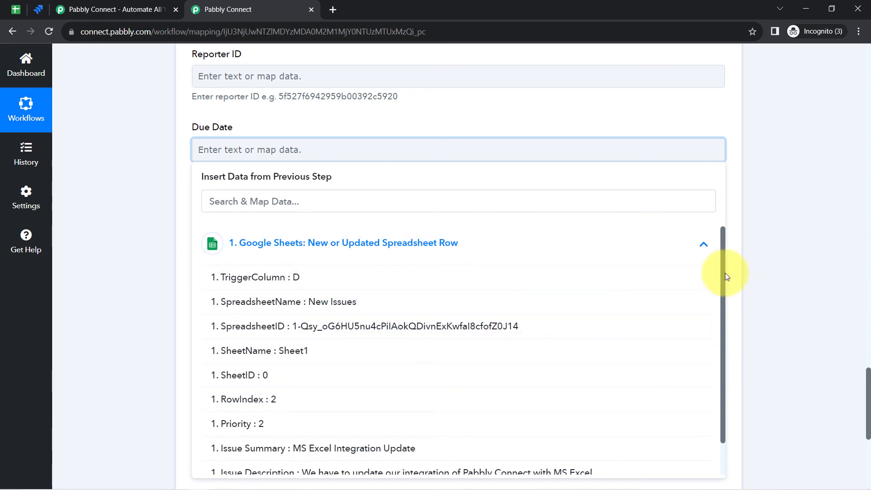
{"action": "left_click_drag", "start_coordinate": [724, 274], "coordinate": [720, 330]}
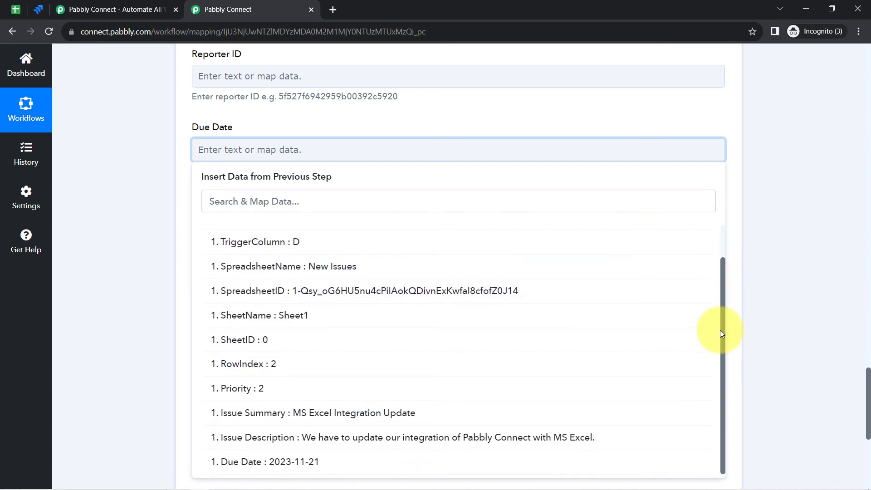
{"action": "left_click", "coordinate": [298, 463]}
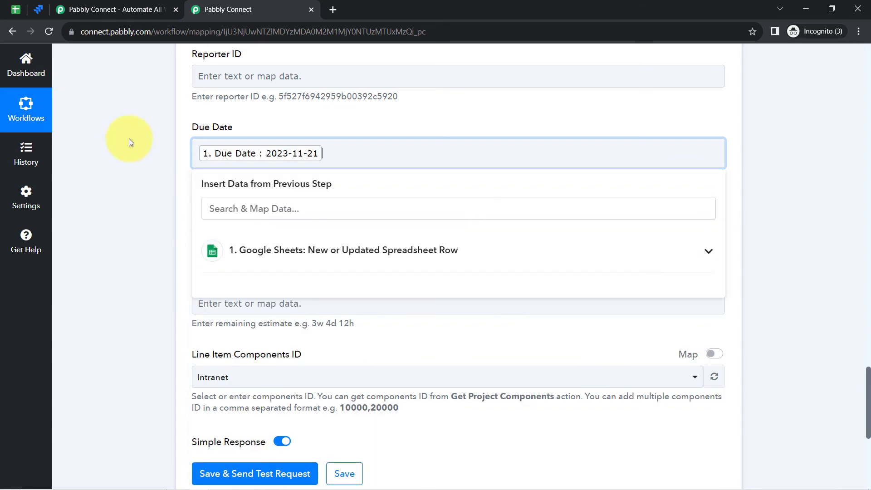
{"action": "left_click", "coordinate": [94, 177]}
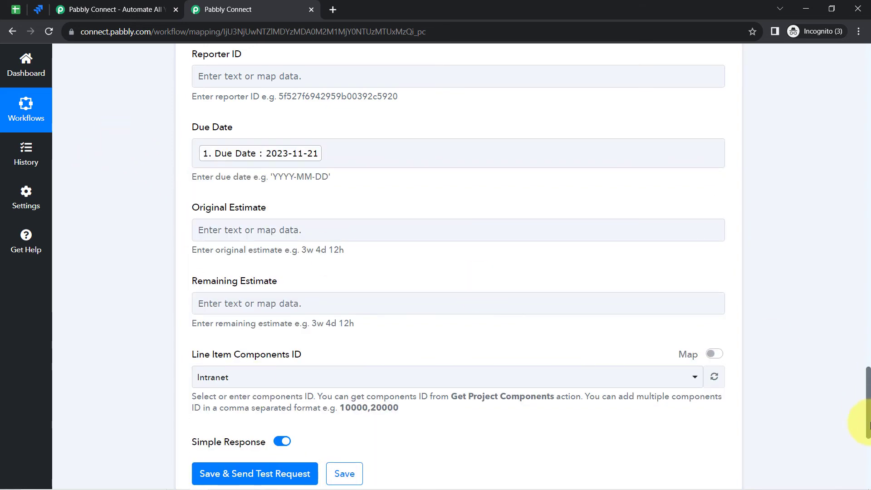
Save the Jira action and send a test request to create the issue
{"action": "left_click_drag", "start_coordinate": [866, 380], "coordinate": [862, 467]}
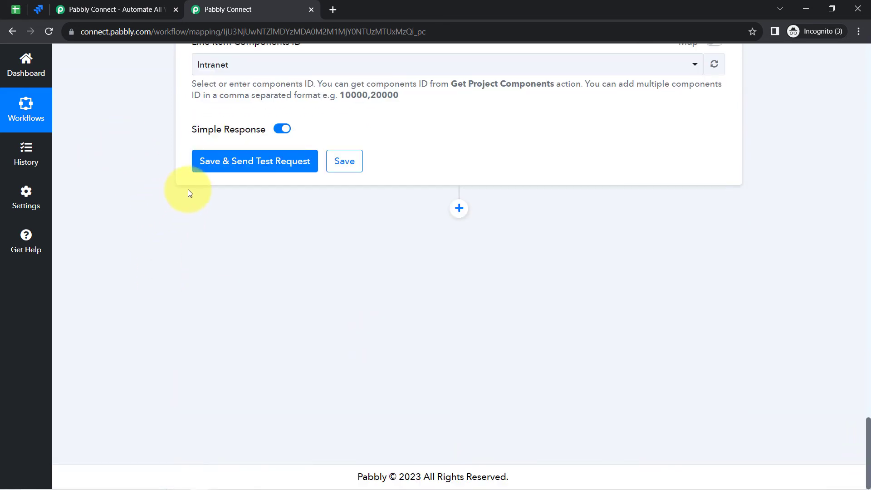
{"action": "left_click", "coordinate": [224, 166]}
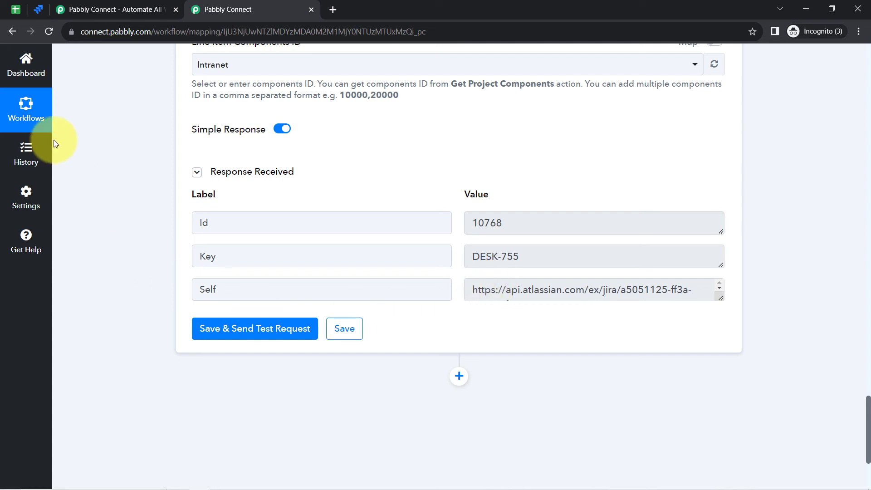
Switch to Jira and look for the new MS Excel Integration issue in the Demo service project's Assigned to me queue
{"action": "left_click", "coordinate": [33, 17]}
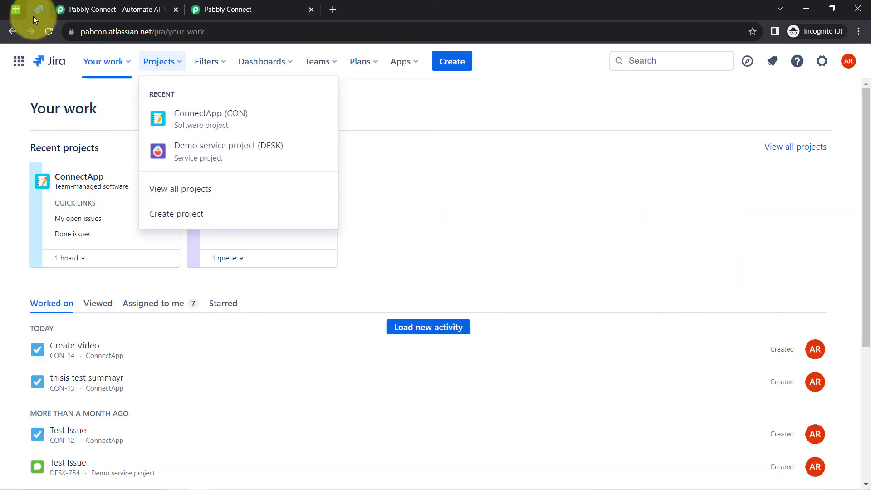
{"action": "left_click", "coordinate": [229, 151]}
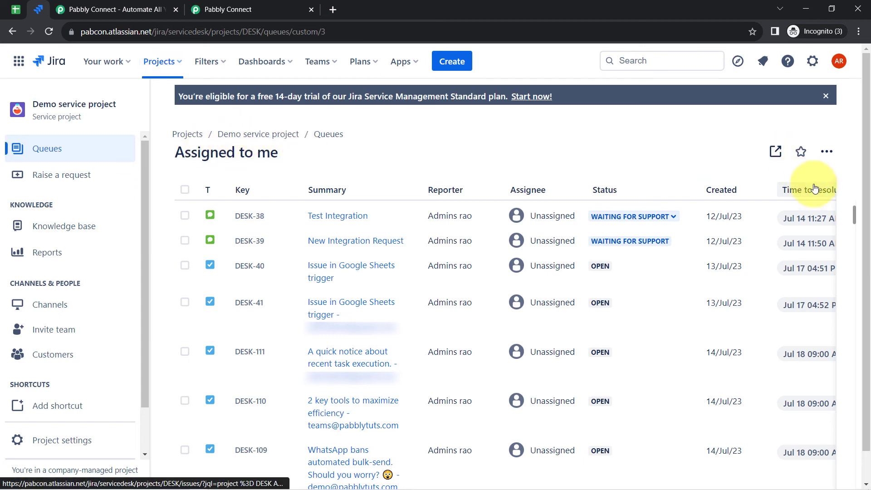
{"action": "left_click_drag", "start_coordinate": [857, 211], "coordinate": [851, 471]}
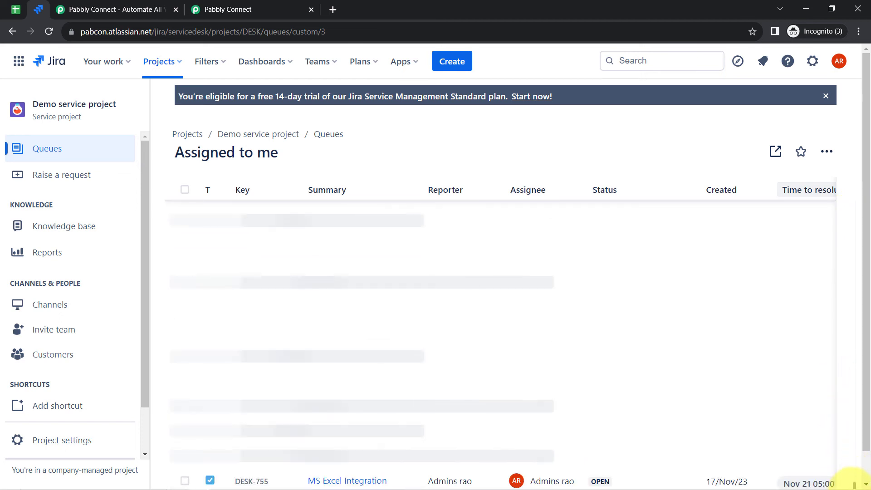
Open the MS Excel Integration Update issue, examine its description and details, and compare them with the New Issues spreadsheet in Google Sheets
{"action": "scroll", "coordinate": [867, 414], "scroll_direction": "down", "scroll_amount": 1}
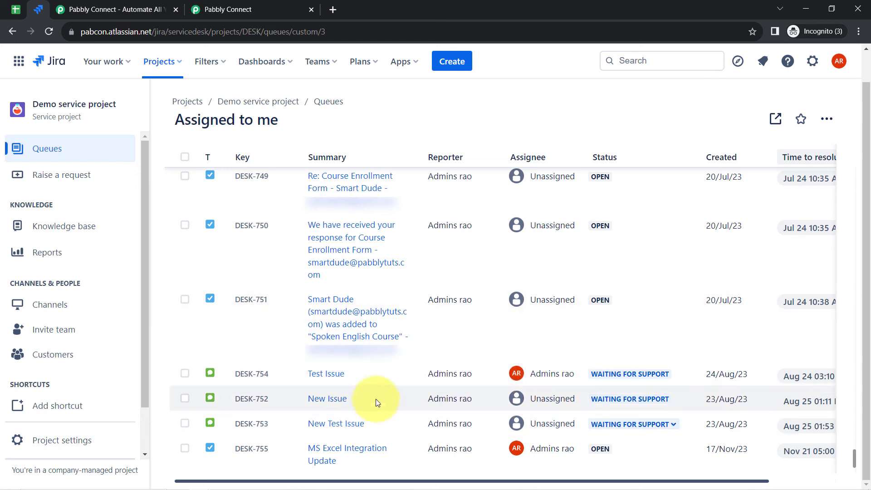
{"action": "left_click", "coordinate": [356, 451]}
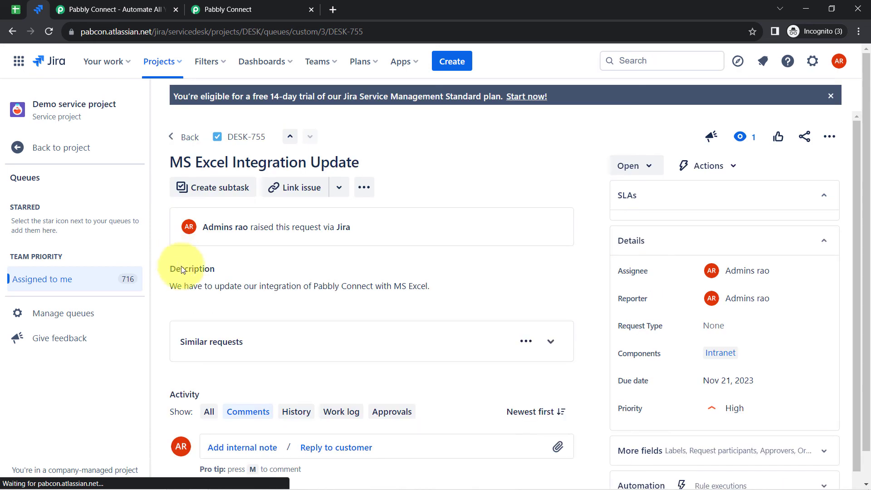
{"action": "left_click_drag", "start_coordinate": [197, 291], "coordinate": [406, 291]}
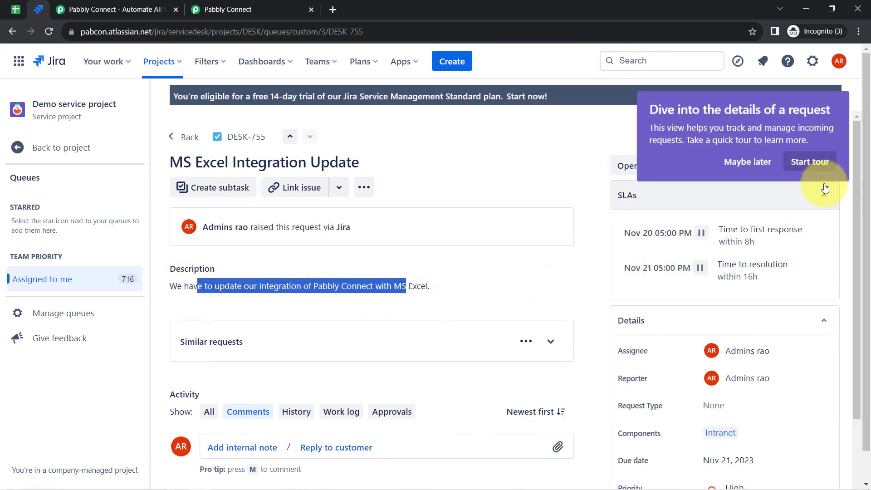
{"action": "left_click_drag", "start_coordinate": [862, 229], "coordinate": [848, 306]}
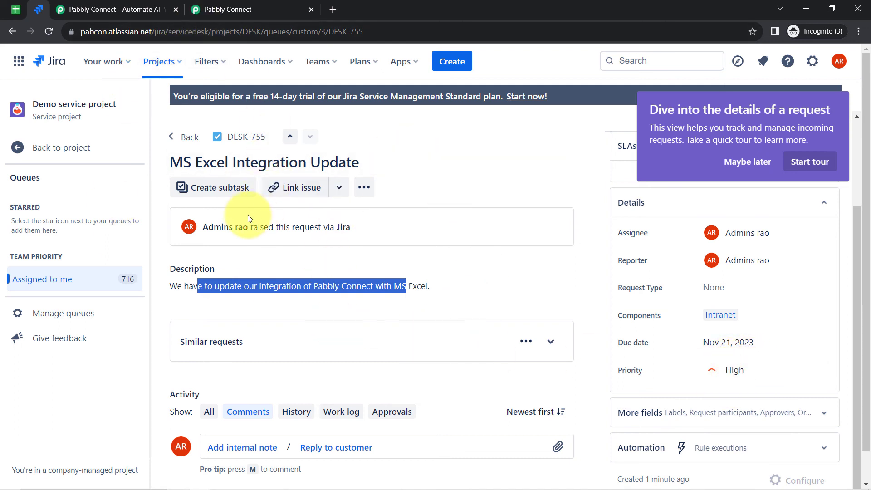
{"action": "left_click", "coordinate": [18, 8]}
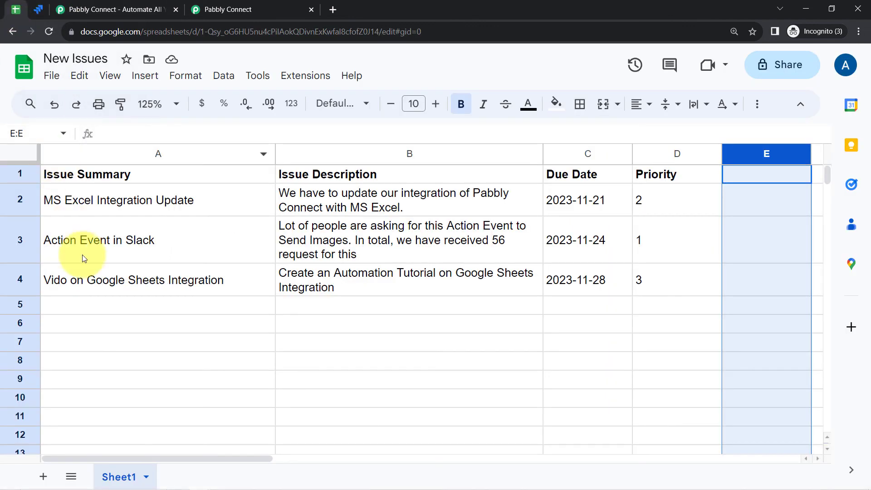
{"action": "left_click", "coordinate": [132, 366]}
Switch to the Pabbly Connect workflow and collapse the Google Sheets trigger and the Jira Software action
{"action": "left_click", "coordinate": [231, 5]}
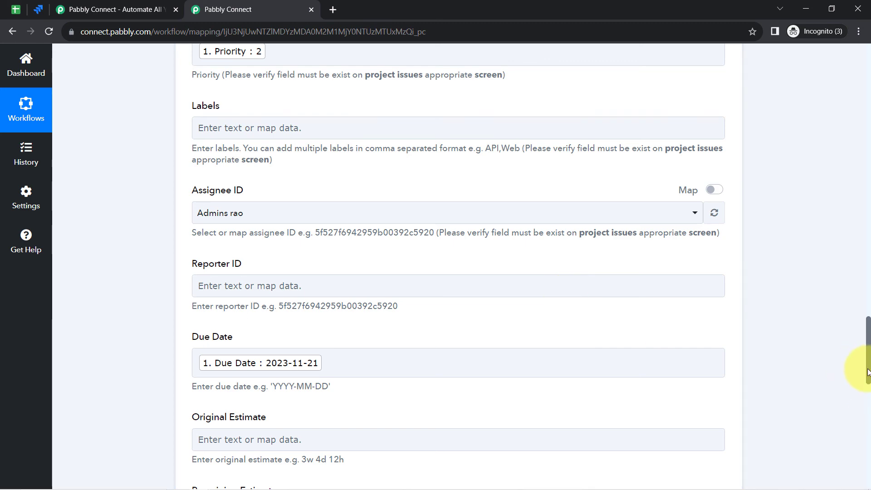
{"action": "left_click_drag", "start_coordinate": [868, 372], "coordinate": [864, 68]}
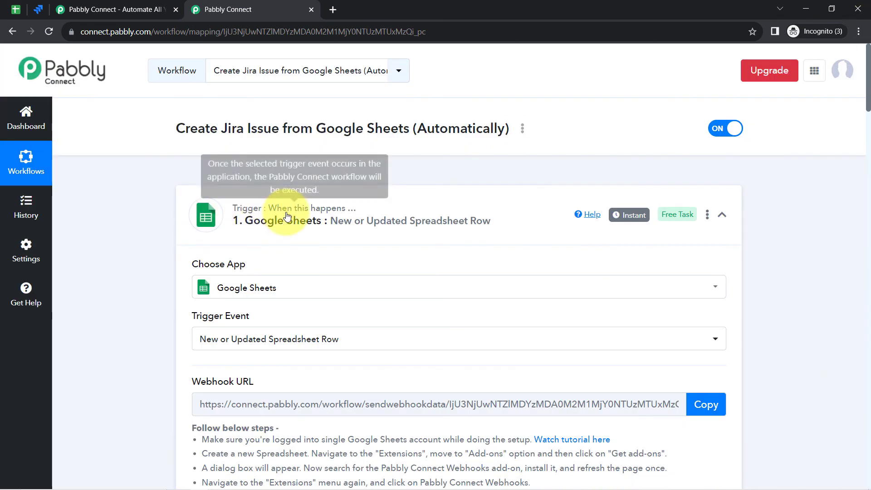
{"action": "left_click", "coordinate": [286, 218]}
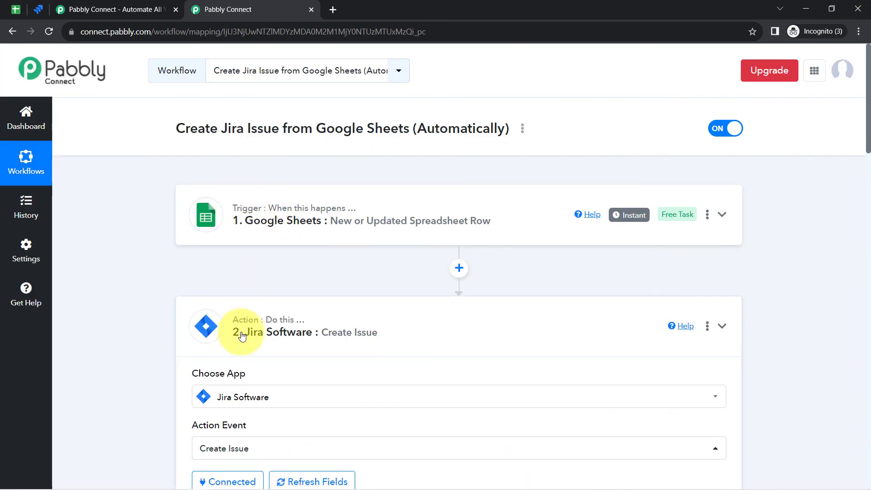
{"action": "left_click", "coordinate": [242, 336]}
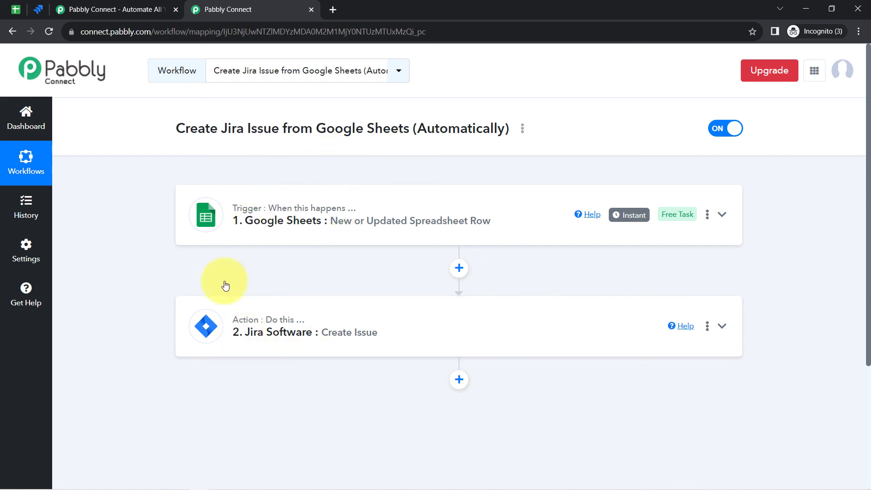
Copy the share link of the Create Jira Issue from Google Sheets (Automatically) workflow and close the sharing dialog
{"action": "left_click", "coordinate": [522, 132]}
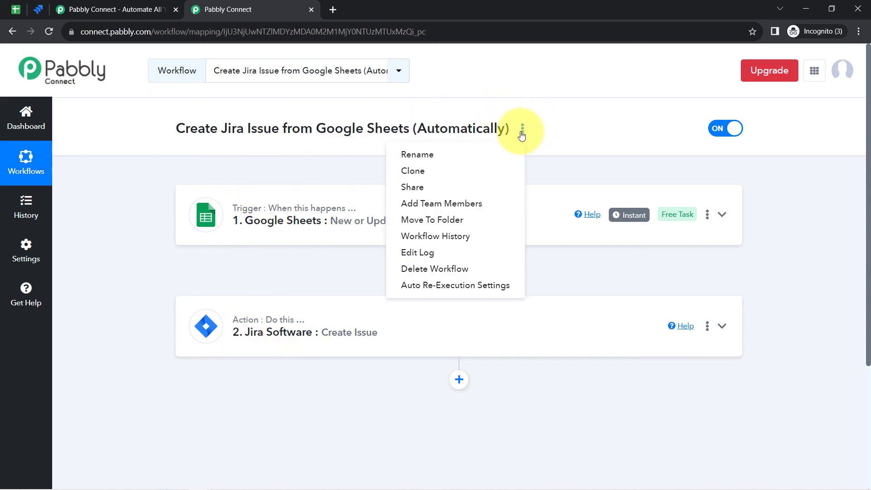
{"action": "left_click", "coordinate": [405, 191]}
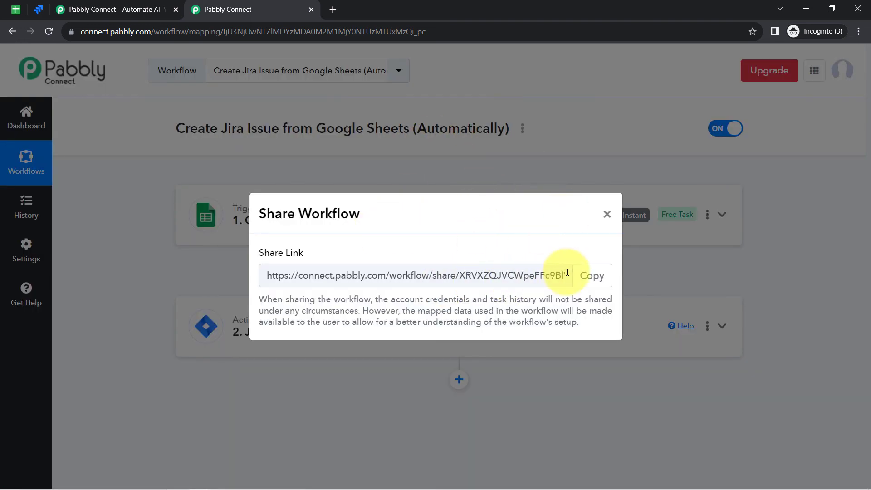
{"action": "left_click", "coordinate": [592, 277]}
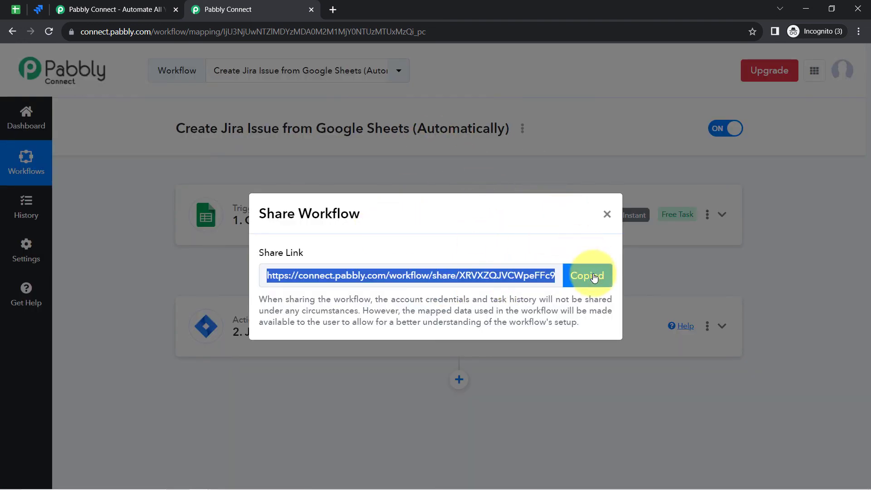
{"action": "left_click", "coordinate": [607, 216]}
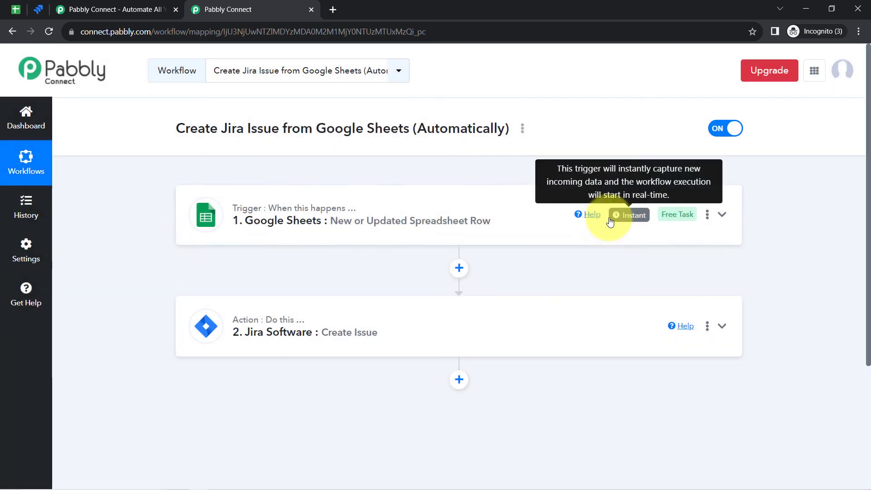